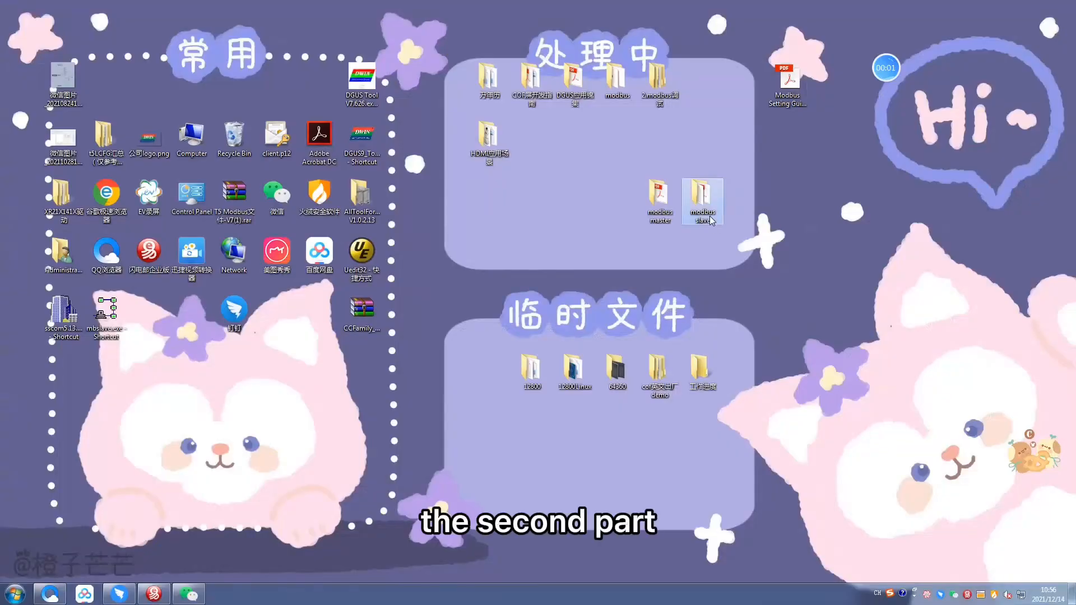
Open the Download files folder inside the modbus slave folder and preview the interface images 00.bmp and 01.bmp
{"action": "double_click", "coordinate": [704, 202]}
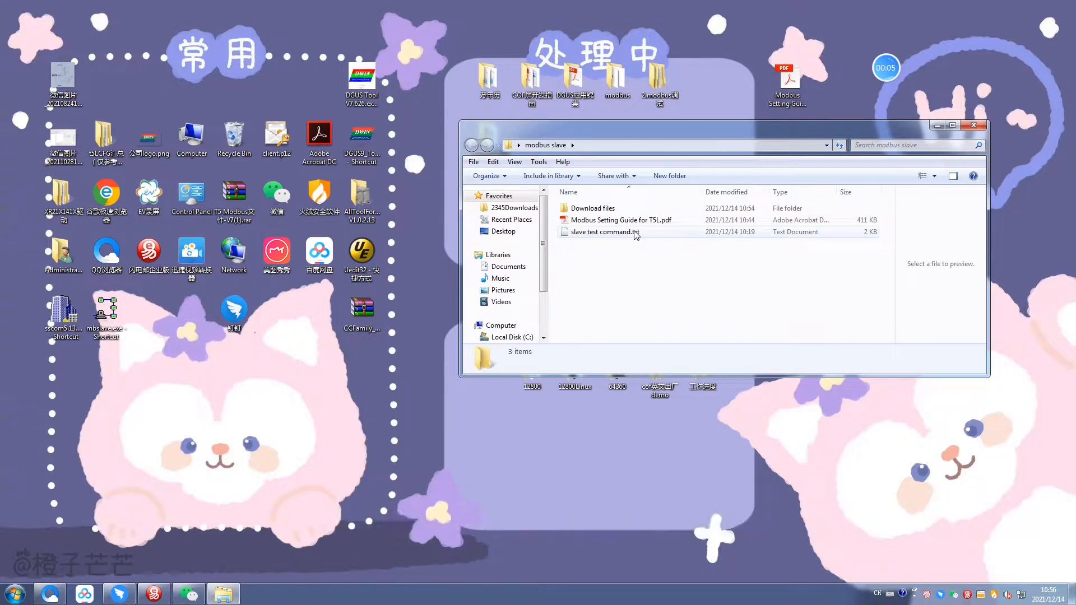
{"action": "double_click", "coordinate": [616, 207]}
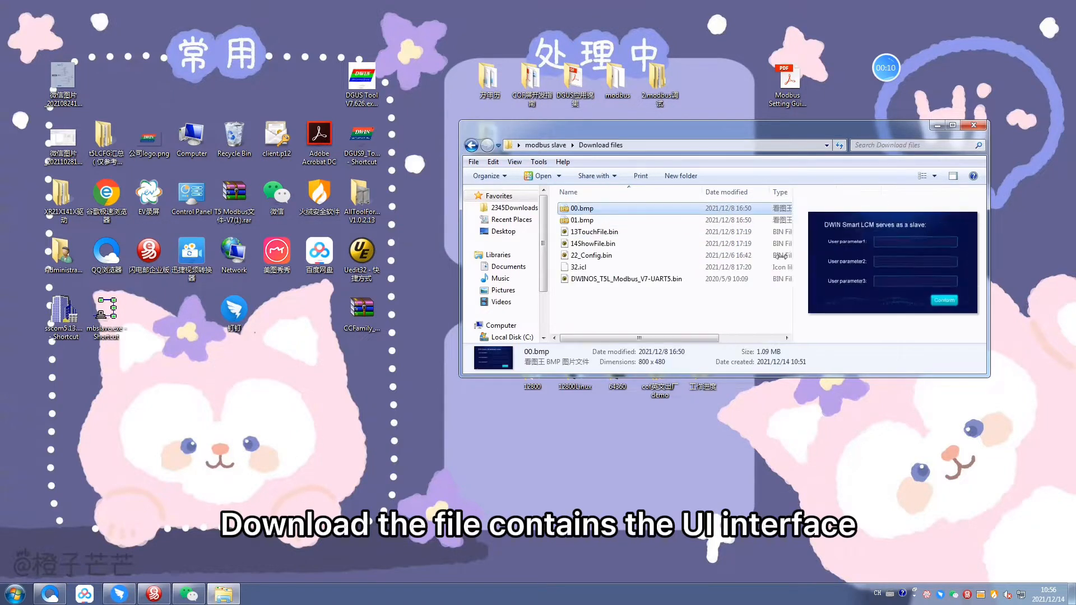
{"action": "left_click_drag", "start_coordinate": [782, 256], "coordinate": [767, 256]}
{"action": "left_click", "coordinate": [583, 219]}
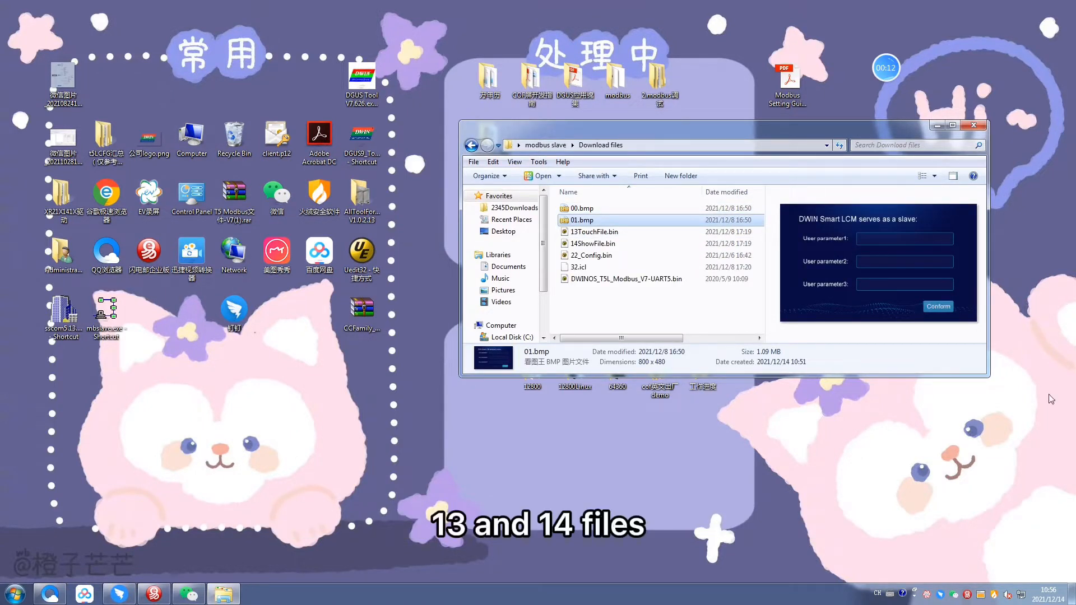
Examine the remaining download files: 13TouchFile.bin, 14ShowFile.bin, 22_Config.bin, DWINOS_T5L_Modbus_V7-UART5.bin and 32.icl
{"action": "left_click", "coordinate": [584, 233]}
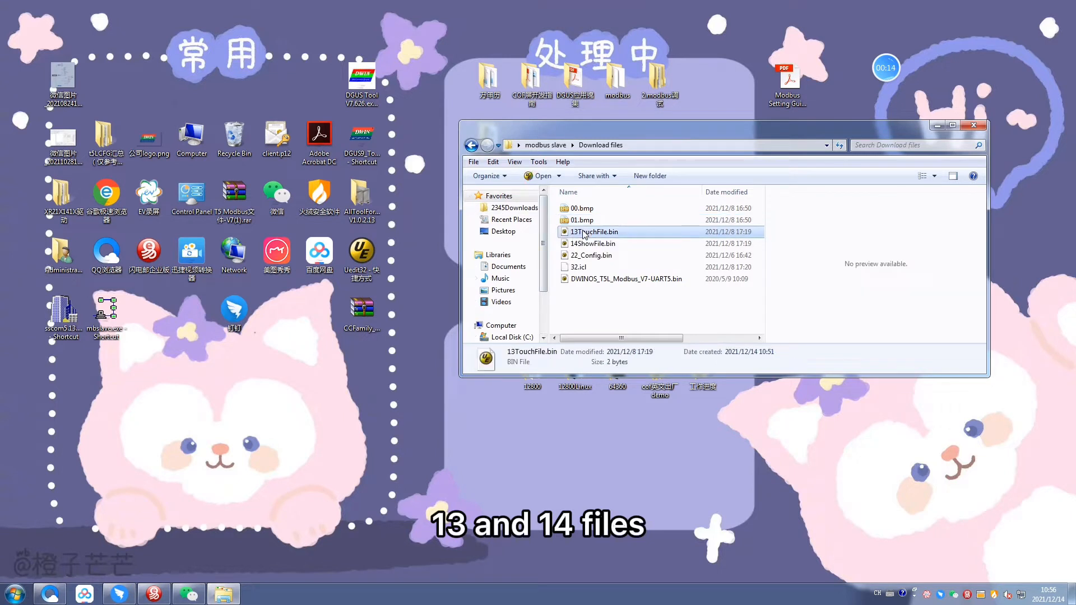
{"action": "left_click", "coordinate": [608, 243]}
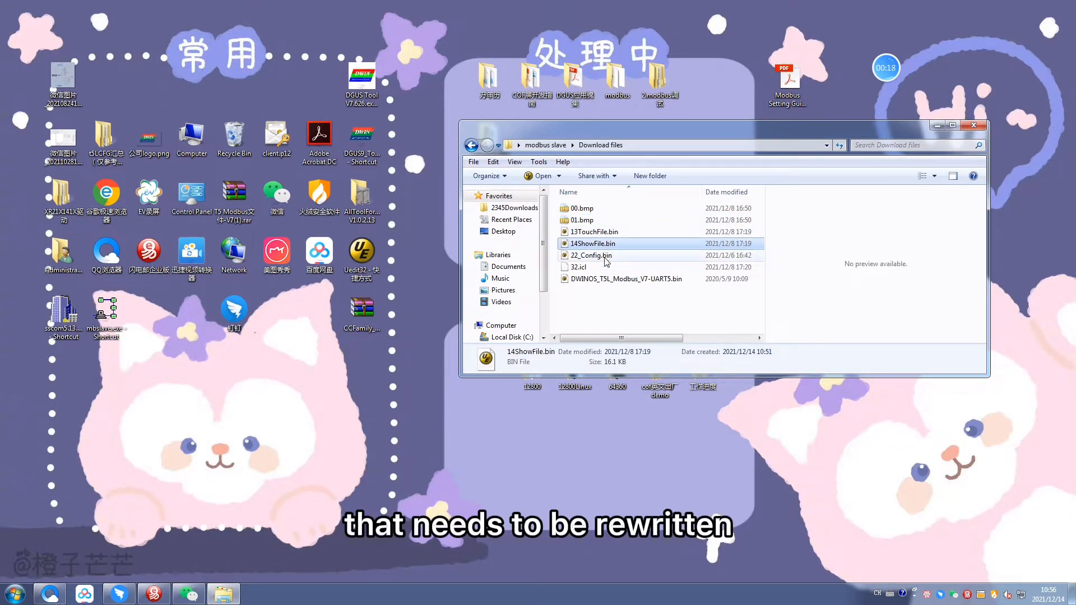
{"action": "left_click", "coordinate": [605, 256]}
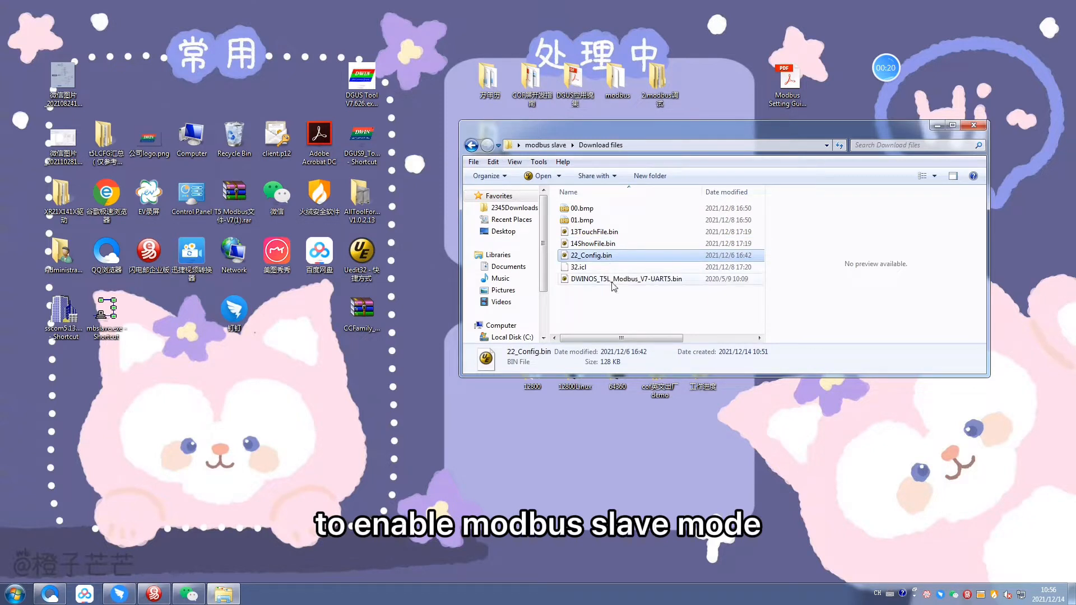
{"action": "left_click", "coordinate": [615, 282]}
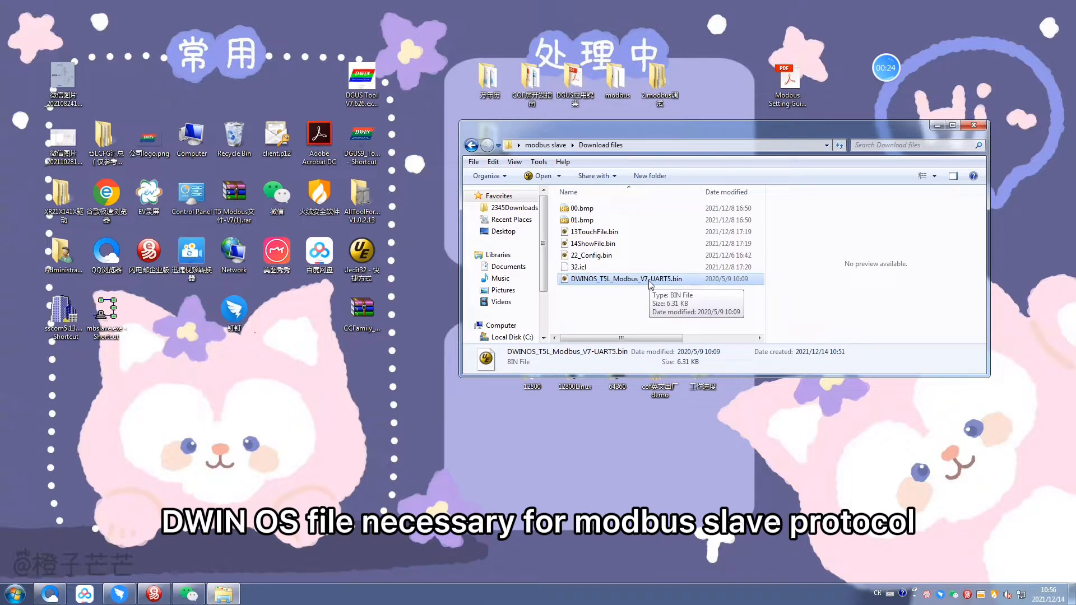
{"action": "left_click", "coordinate": [616, 257]}
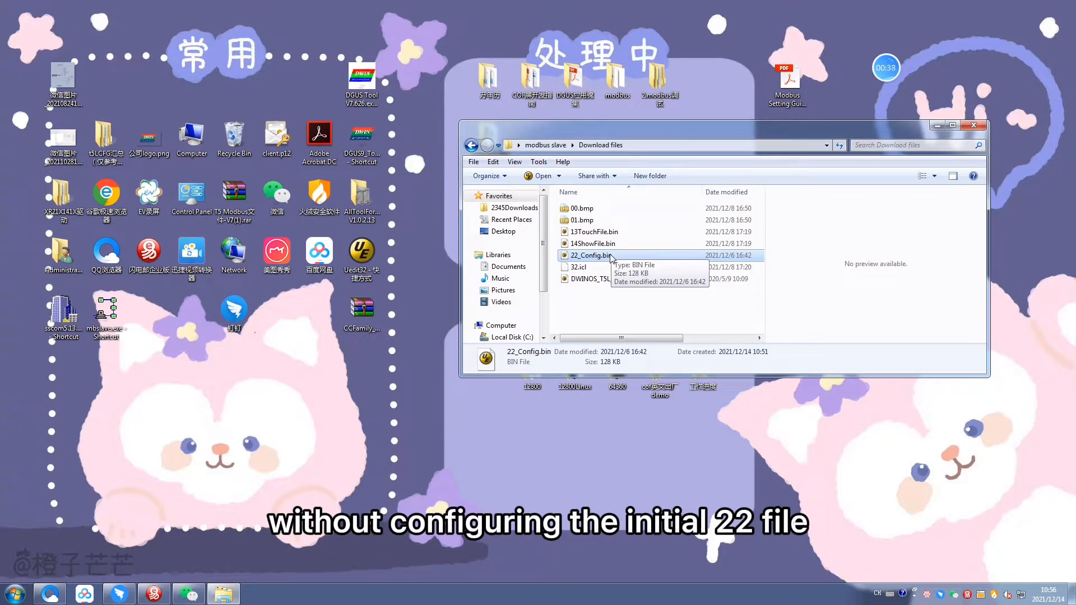
{"action": "left_click", "coordinate": [619, 280]}
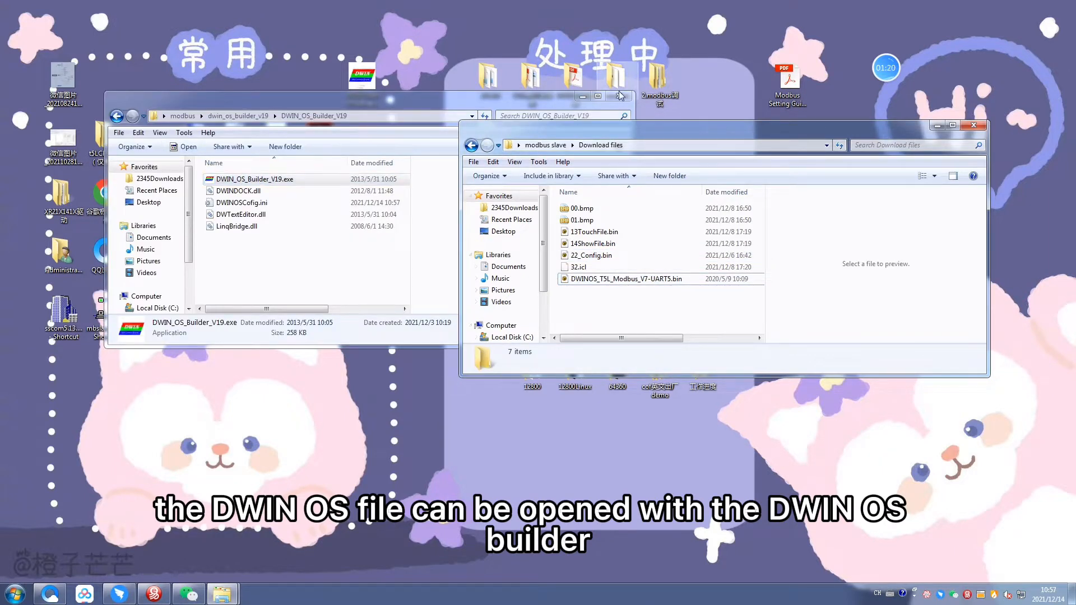
{"action": "left_click", "coordinate": [619, 96]}
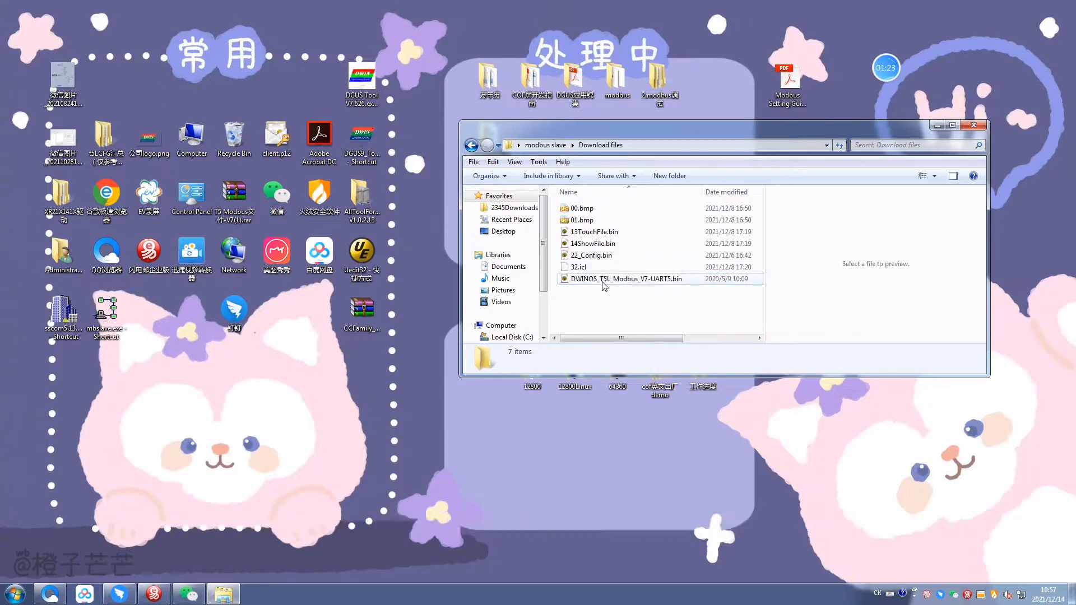
{"action": "left_click", "coordinate": [586, 267]}
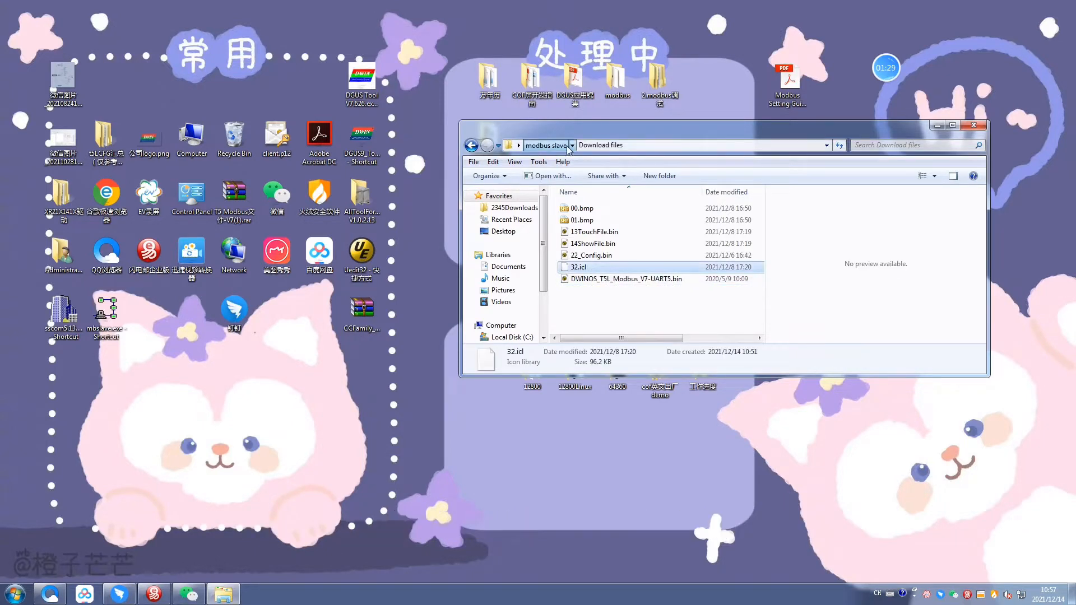
Open Modbus Setting Guide for T5L.pdf from the modbus slave folder and examine its Modbus Master Interface section
{"action": "left_click", "coordinate": [568, 146]}
{"action": "double_click", "coordinate": [615, 224]}
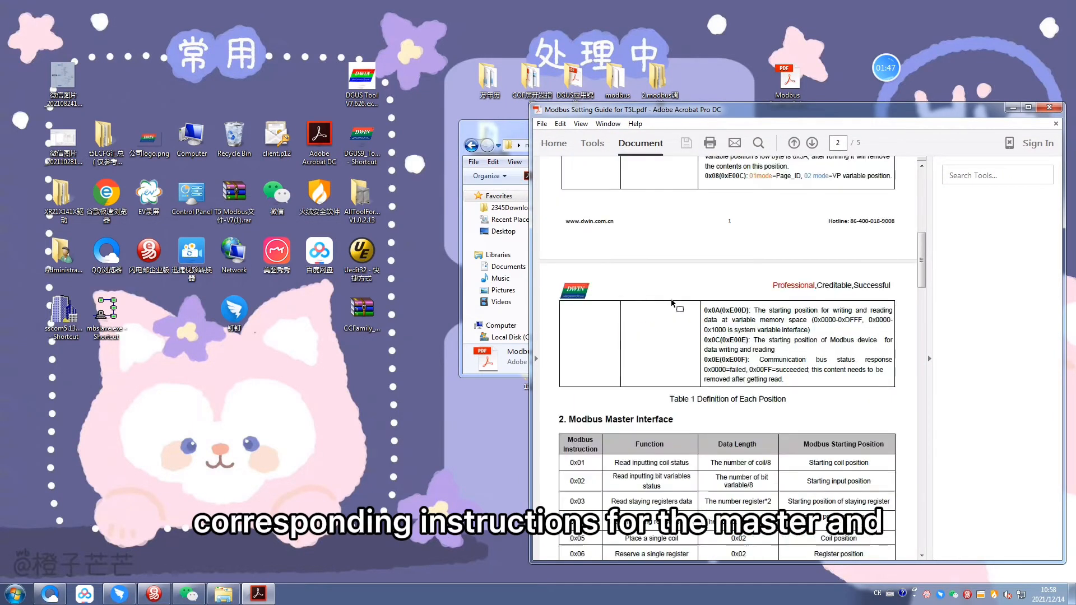
{"action": "scroll", "coordinate": [672, 303], "scroll_direction": "down", "scroll_amount": 3}
{"action": "left_click_drag", "start_coordinate": [674, 228], "coordinate": [564, 233]}
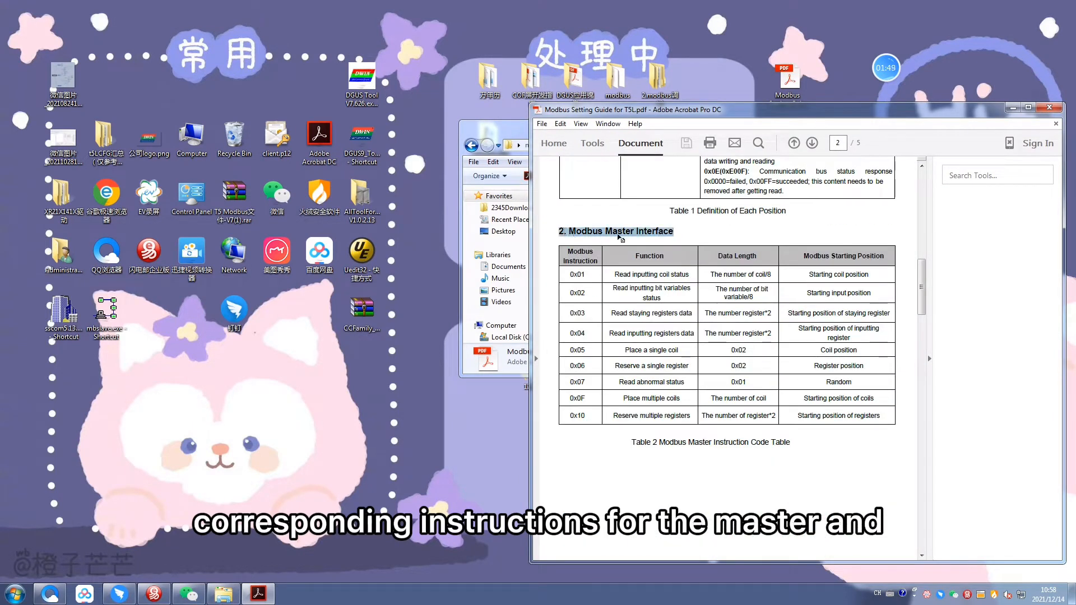
{"action": "scroll", "coordinate": [619, 238], "scroll_direction": "down", "scroll_amount": 10}
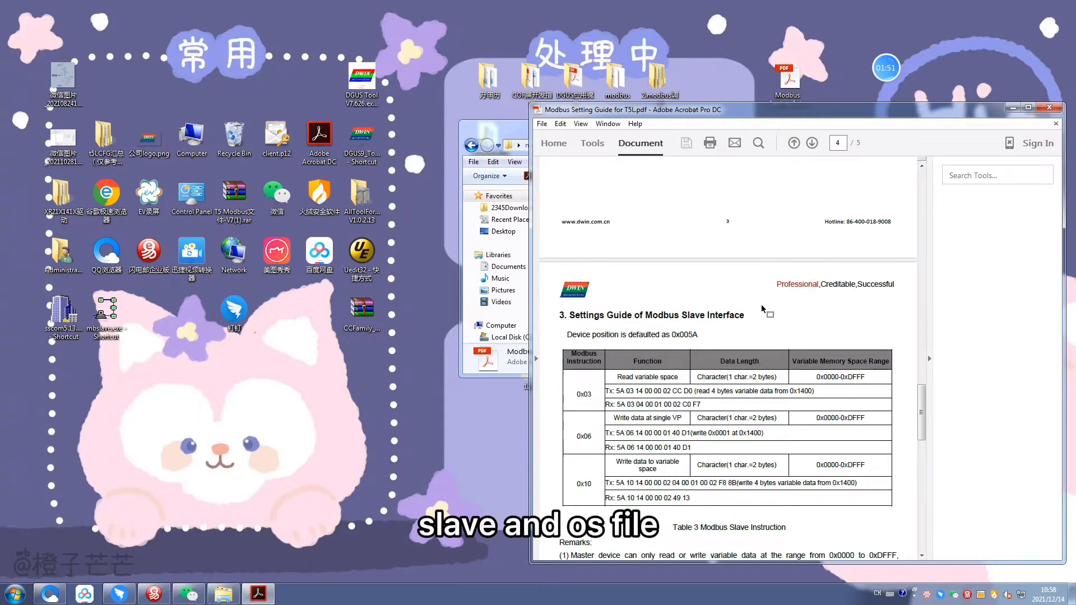
Examine the guide's Modbus Slave Interface section and the 22.Bin Profile Initialization section
{"action": "left_click_drag", "start_coordinate": [749, 316], "coordinate": [549, 318]}
{"action": "left_click", "coordinate": [736, 329]}
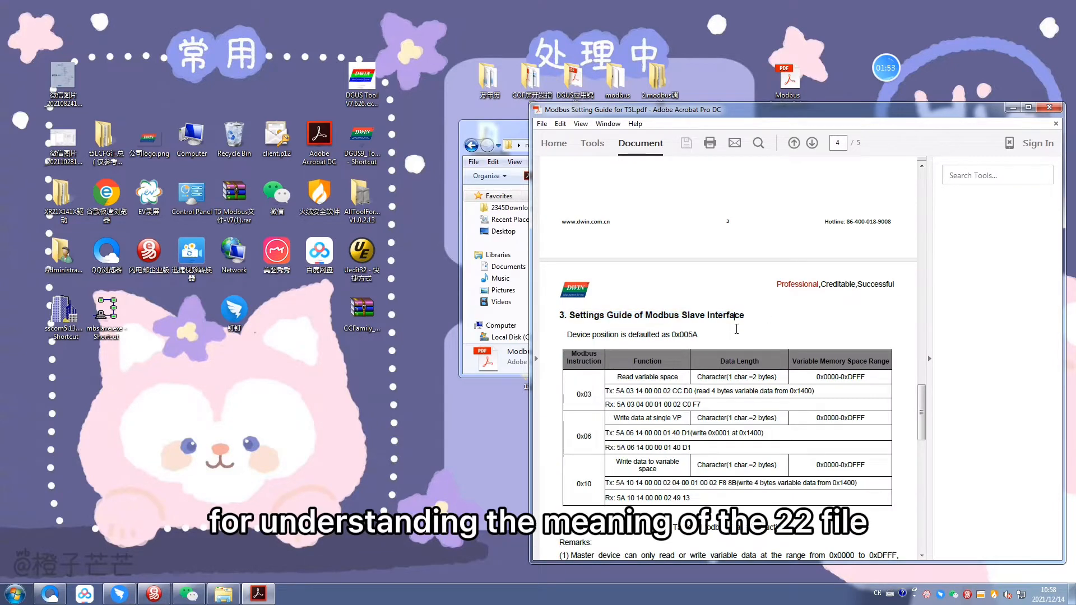
{"action": "scroll", "coordinate": [767, 324], "scroll_direction": "down", "scroll_amount": 6}
{"action": "scroll", "coordinate": [763, 319], "scroll_direction": "up", "scroll_amount": 3}
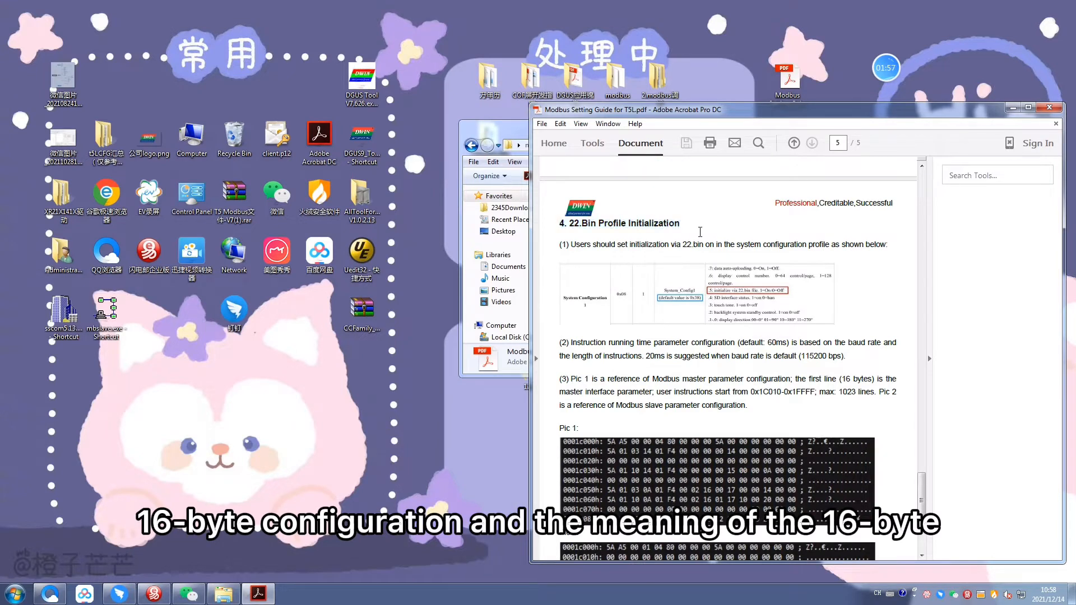
Open slave test command.txt from the modbus slave folder, read the test commands and minimize it
{"action": "left_click", "coordinate": [519, 133]}
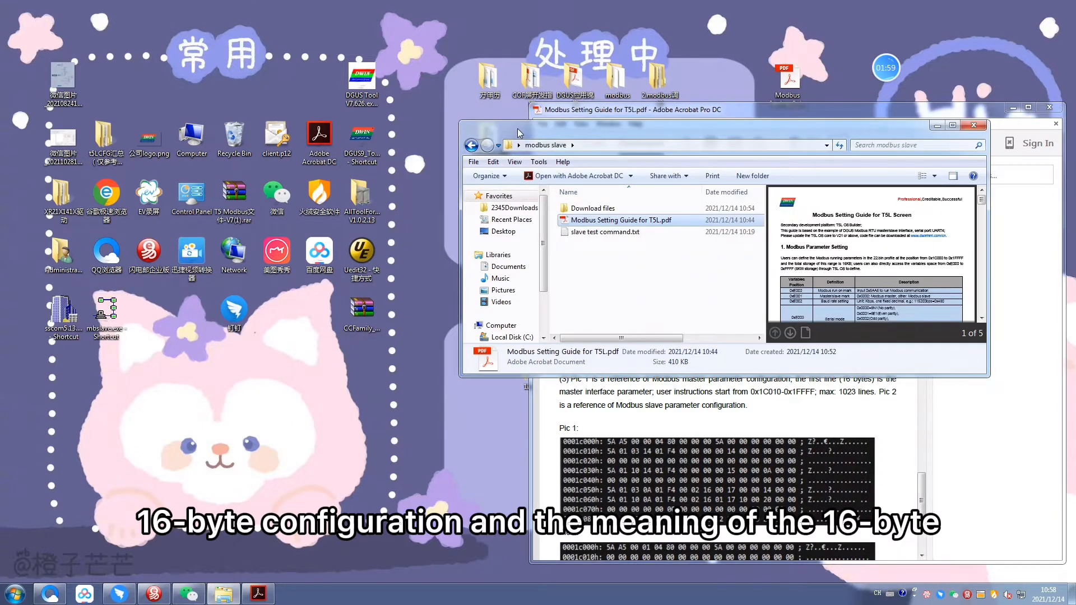
{"action": "left_click", "coordinate": [571, 232]}
{"action": "double_click", "coordinate": [572, 232]}
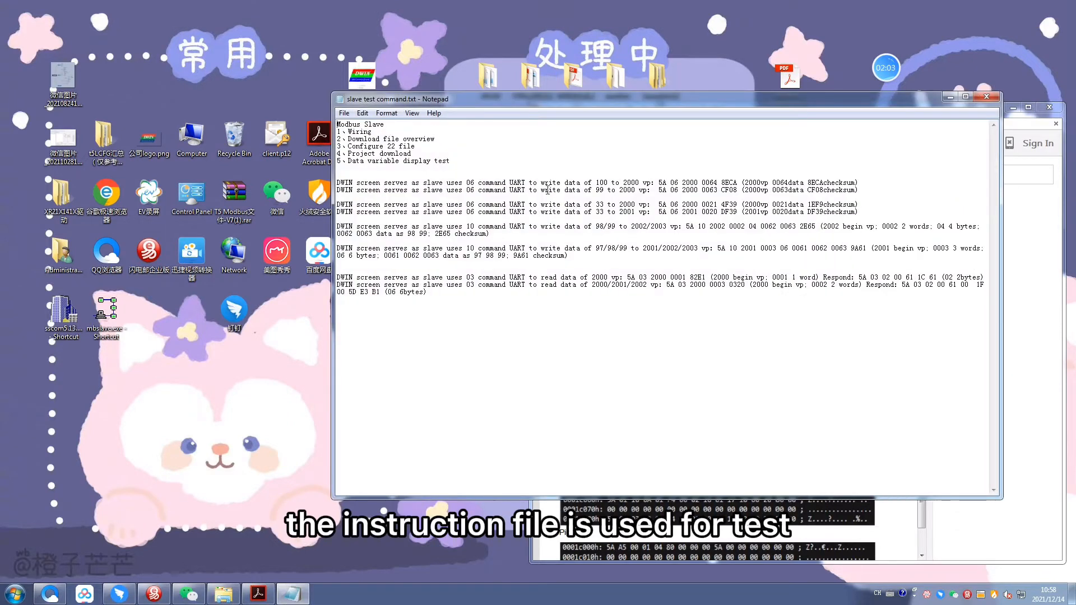
{"action": "left_click", "coordinate": [949, 97]}
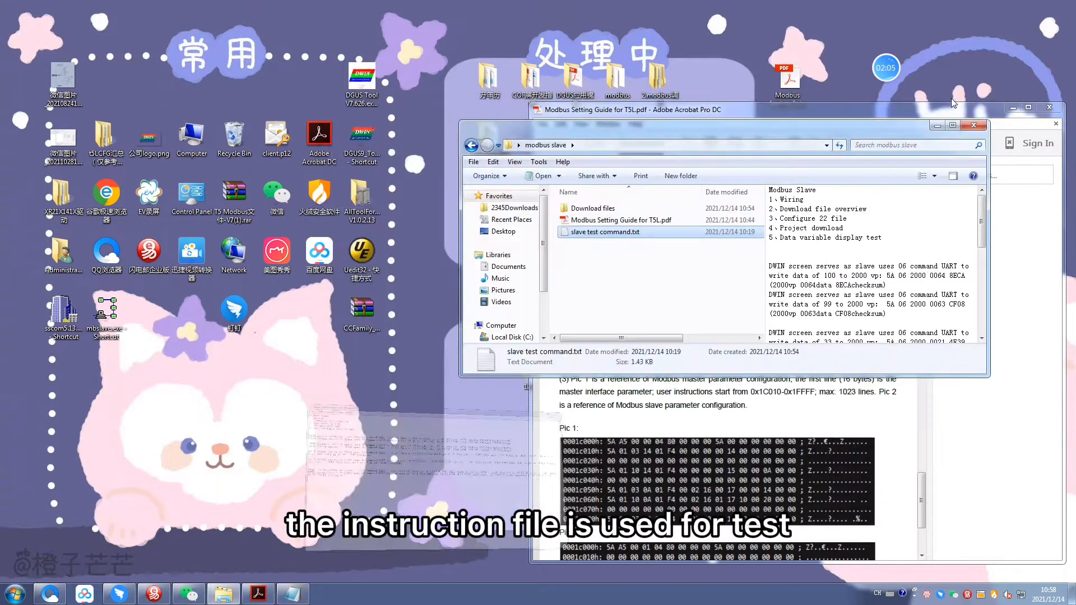
Open 22_Config.bin from the Download files folder in UltraEdit and dismiss the quick start guide
{"action": "double_click", "coordinate": [607, 209]}
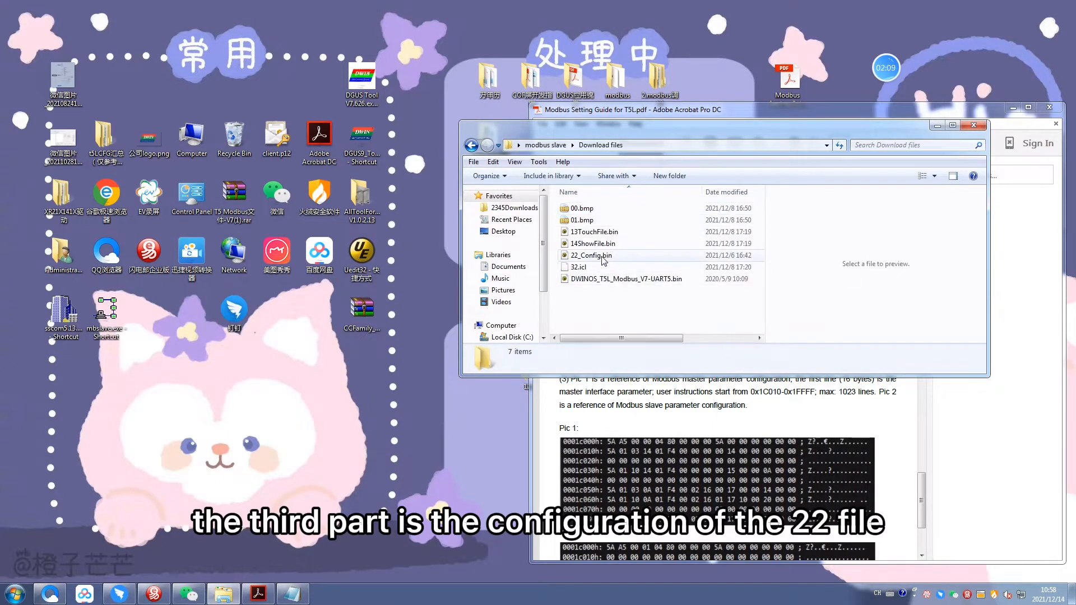
{"action": "left_click_drag", "start_coordinate": [602, 257], "coordinate": [364, 251]}
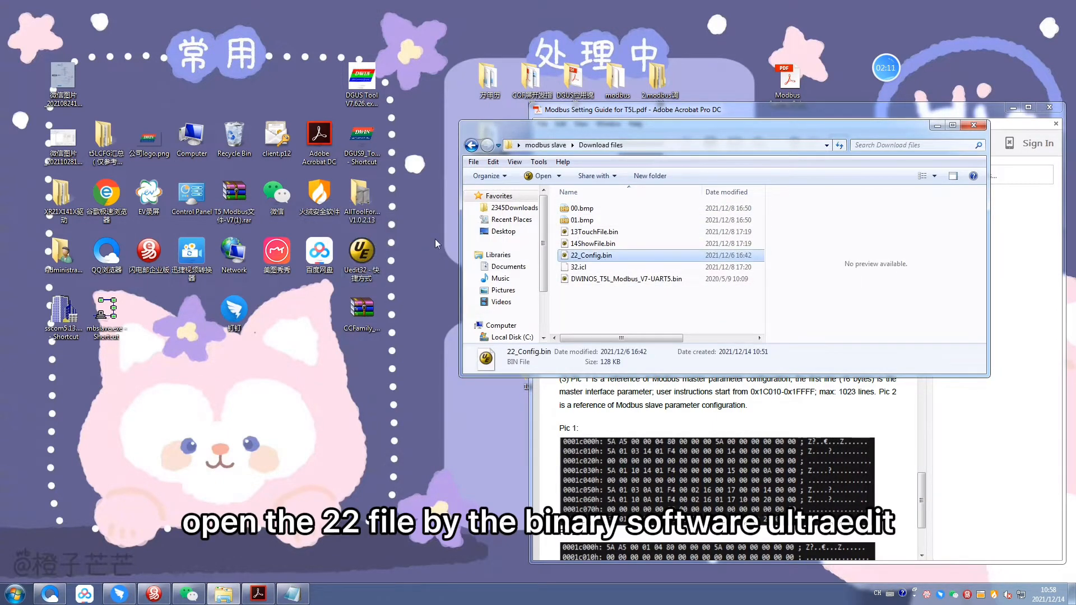
{"action": "left_click", "coordinate": [608, 376]}
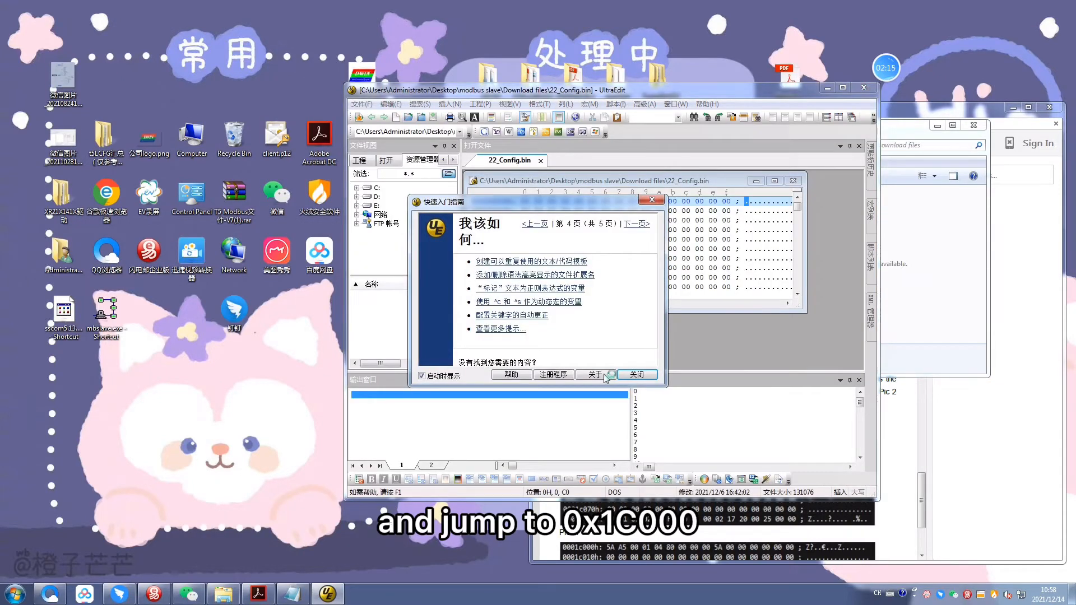
{"action": "left_click", "coordinate": [632, 377]}
Go to hexadecimal address 0x1C000 in 22_Config.bin
{"action": "left_click", "coordinate": [420, 104]}
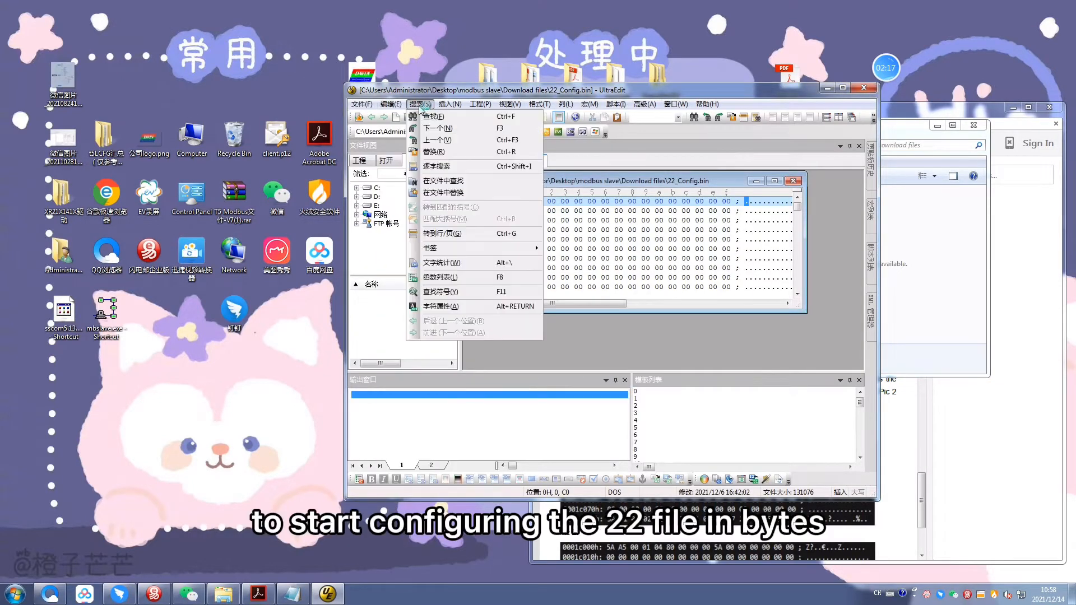
{"action": "left_click", "coordinate": [442, 233]}
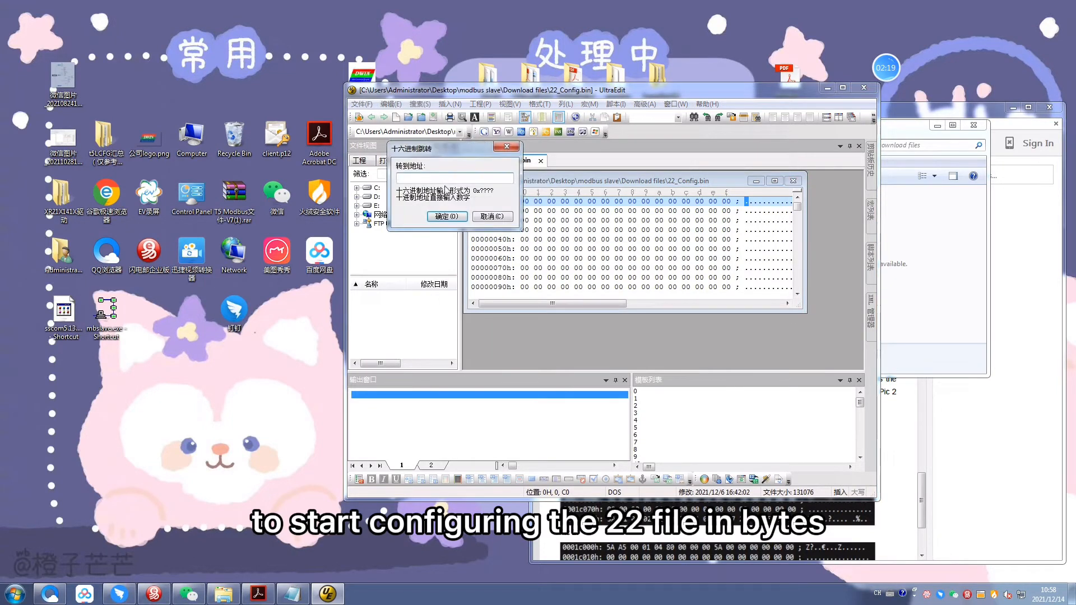
{"action": "type", "text": "0x1C000"}
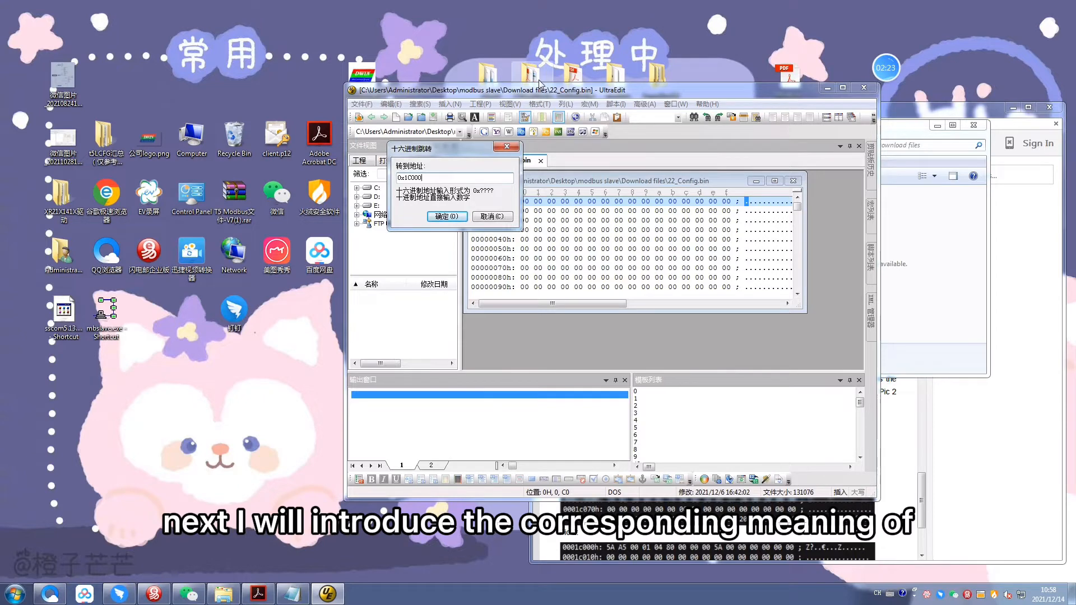
{"action": "left_click", "coordinate": [448, 222]}
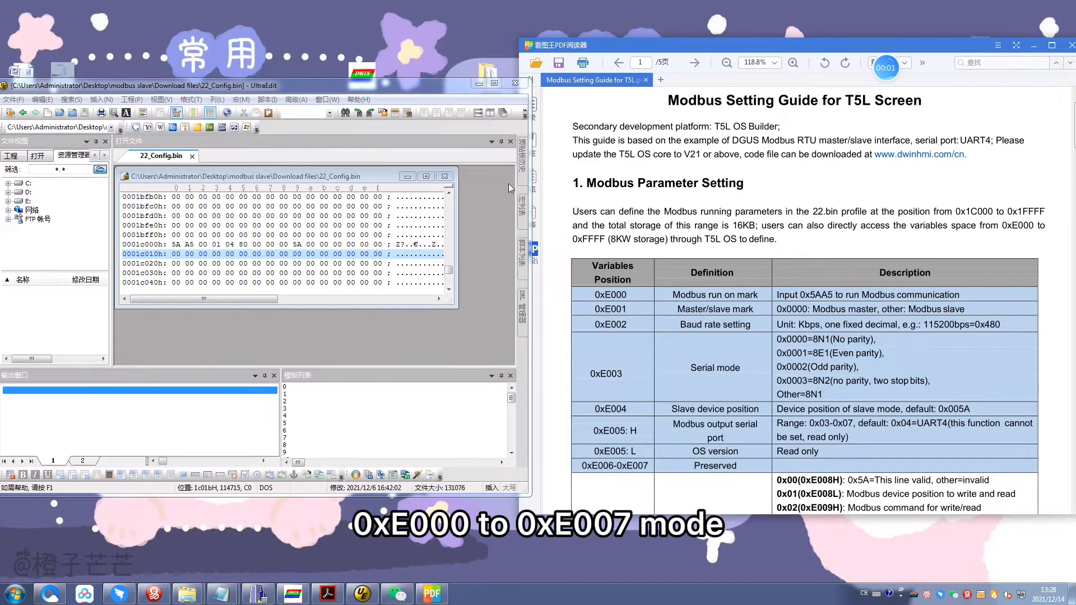
Locate row 0001c000h in the hex data and compare its first two bytes with the guide's 0xE000 Modbus run mark
{"action": "left_click", "coordinate": [308, 196]}
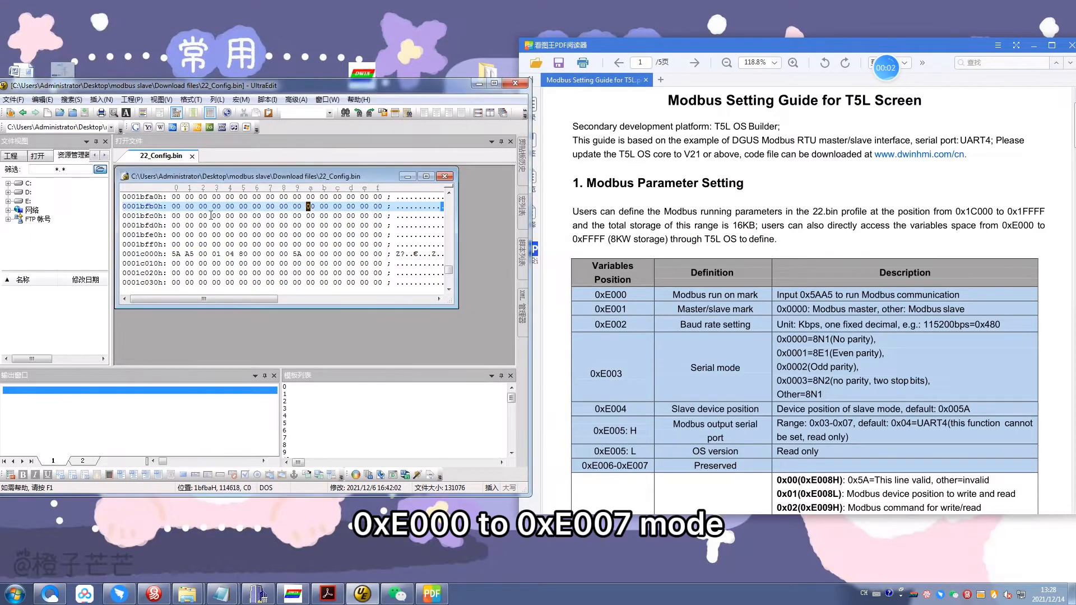
{"action": "left_click", "coordinate": [173, 253]}
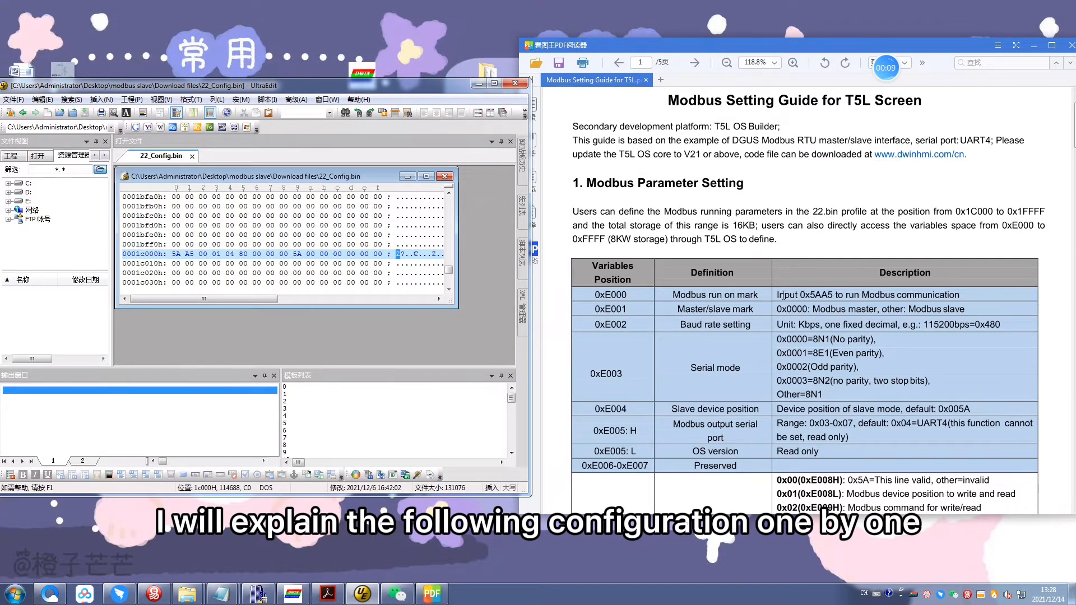
{"action": "left_click_drag", "start_coordinate": [809, 295], "coordinate": [836, 295]}
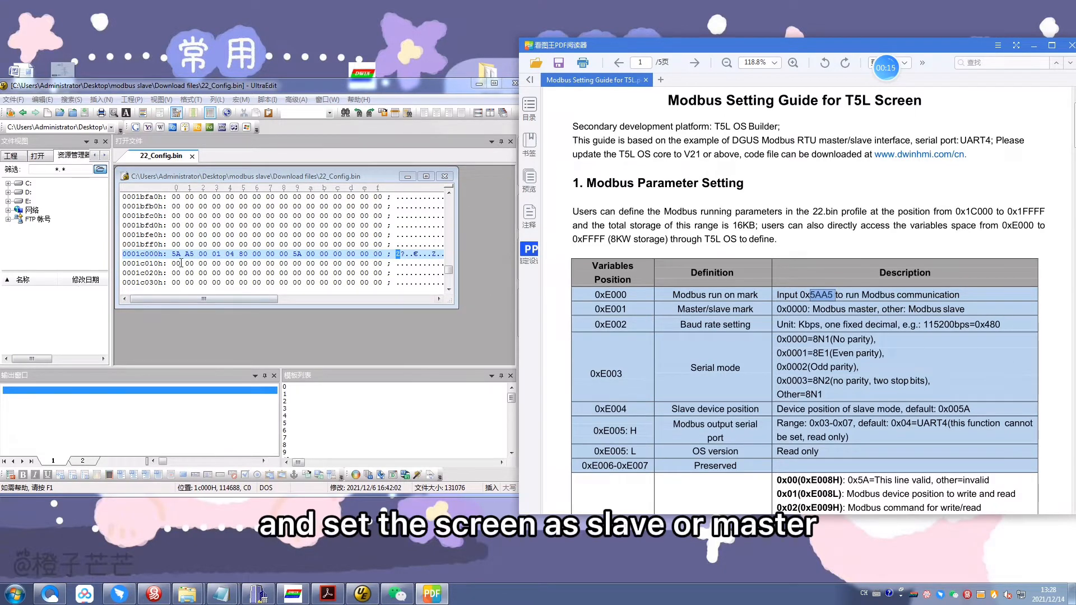
Compare the third and fourth bytes of row 0001c000h with the guide's 0xE001 master/slave mark description
{"action": "left_click_drag", "start_coordinate": [197, 254], "coordinate": [219, 254]}
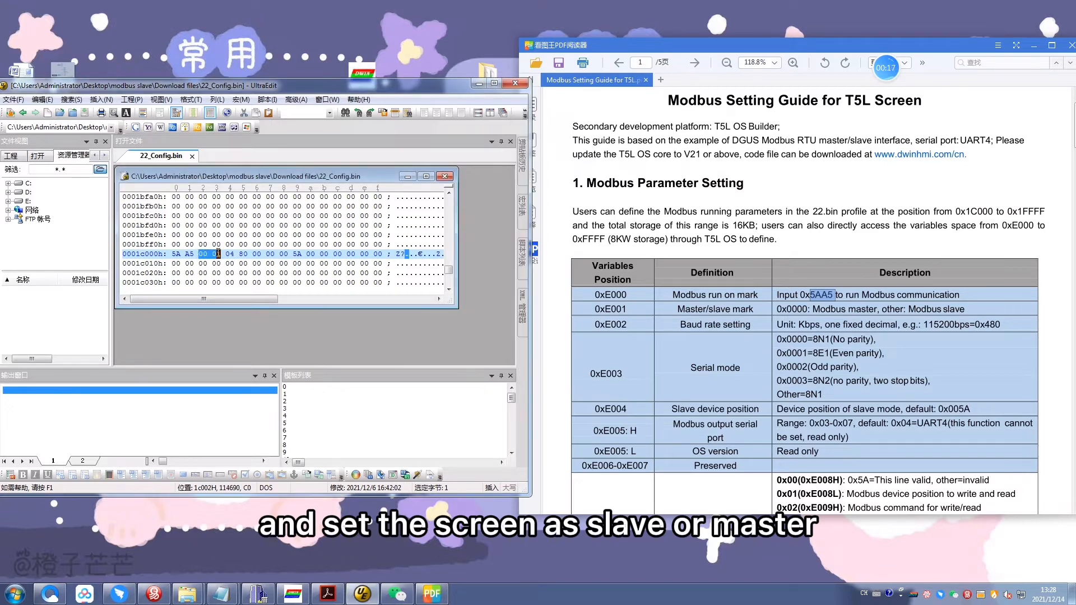
{"action": "left_click_drag", "start_coordinate": [812, 308], "coordinate": [876, 308]}
{"action": "left_click", "coordinate": [903, 307]}
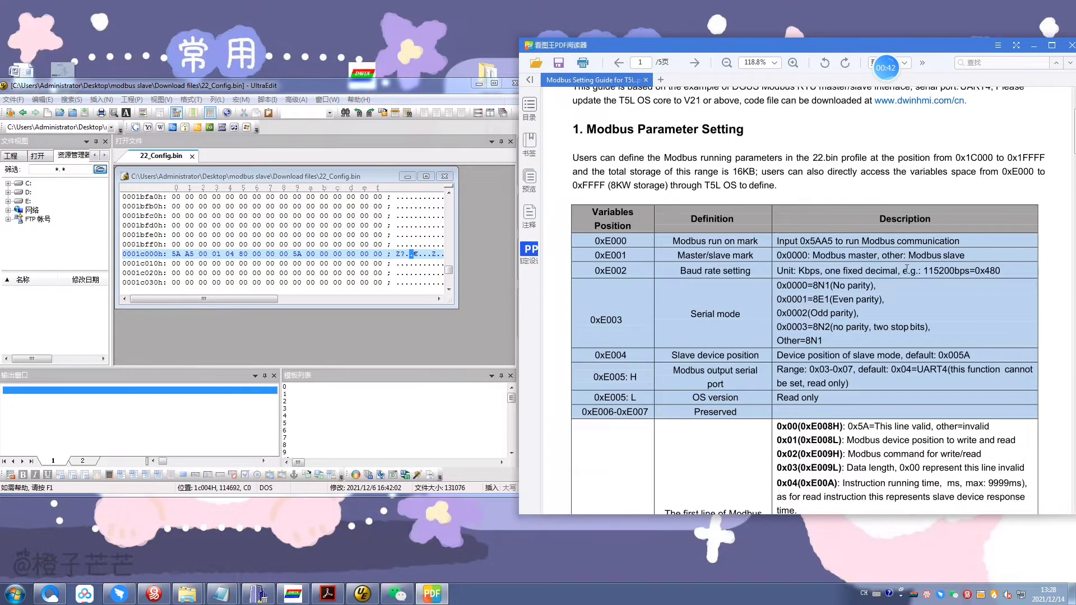
Examine the guide's baud rate example and highlight the serial mode and slave device position bytes in row 0001c000h
{"action": "left_click_drag", "start_coordinate": [933, 271], "coordinate": [1001, 271]}
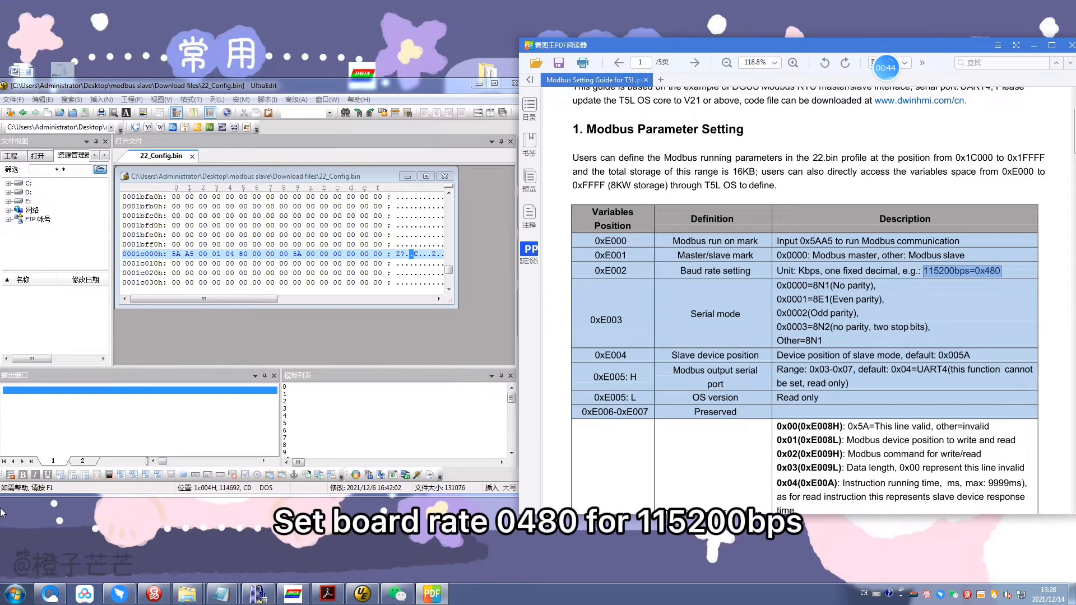
{"action": "left_click", "coordinate": [259, 261]}
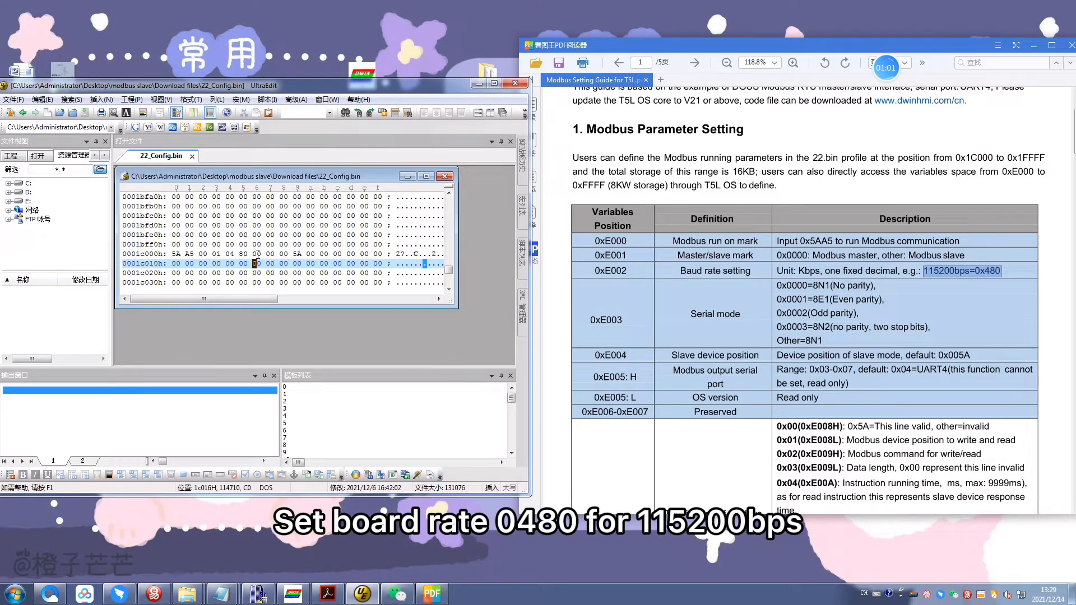
{"action": "left_click_drag", "start_coordinate": [258, 254], "coordinate": [276, 253]}
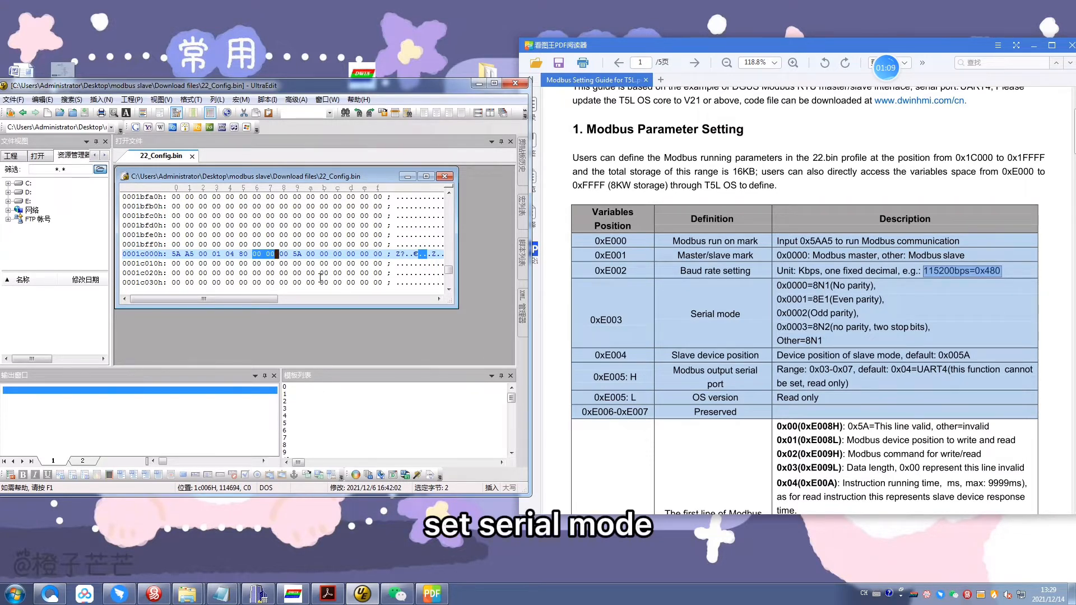
{"action": "left_click_drag", "start_coordinate": [283, 254], "coordinate": [307, 253]}
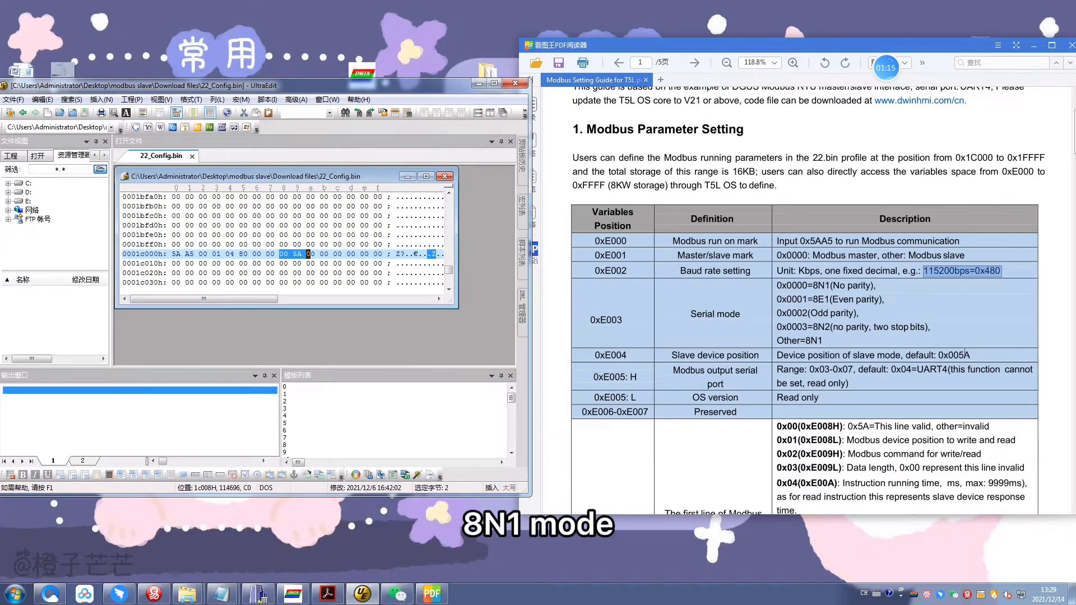
Examine the guide's description of the first line of Modbus instruction, 0xE008-0xE00F, including its continuation on page 2
{"action": "left_click", "coordinate": [632, 378]}
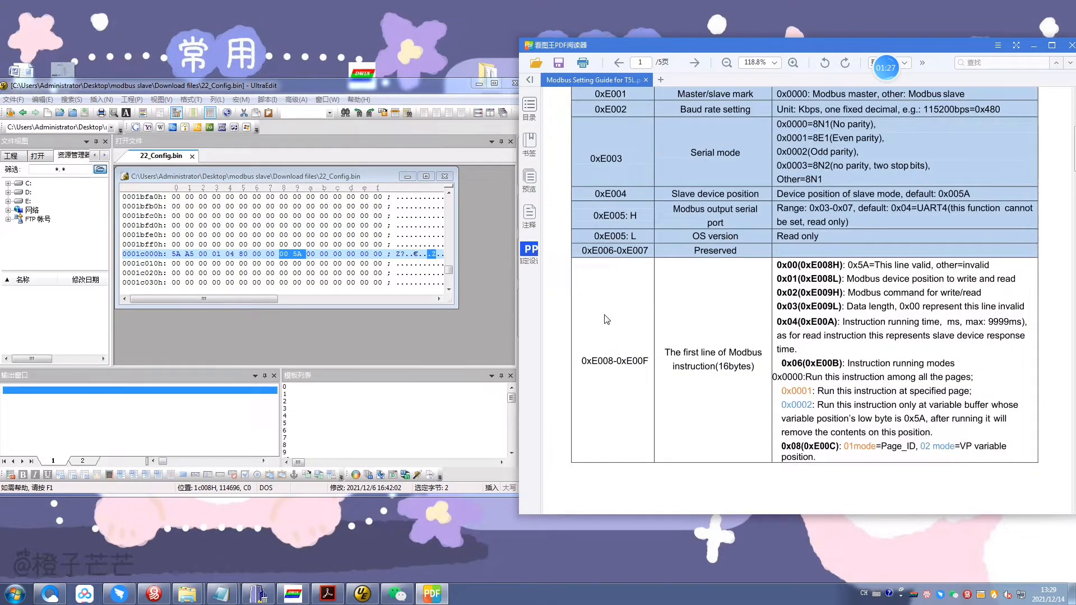
{"action": "scroll", "coordinate": [606, 323], "scroll_direction": "down", "scroll_amount": 10}
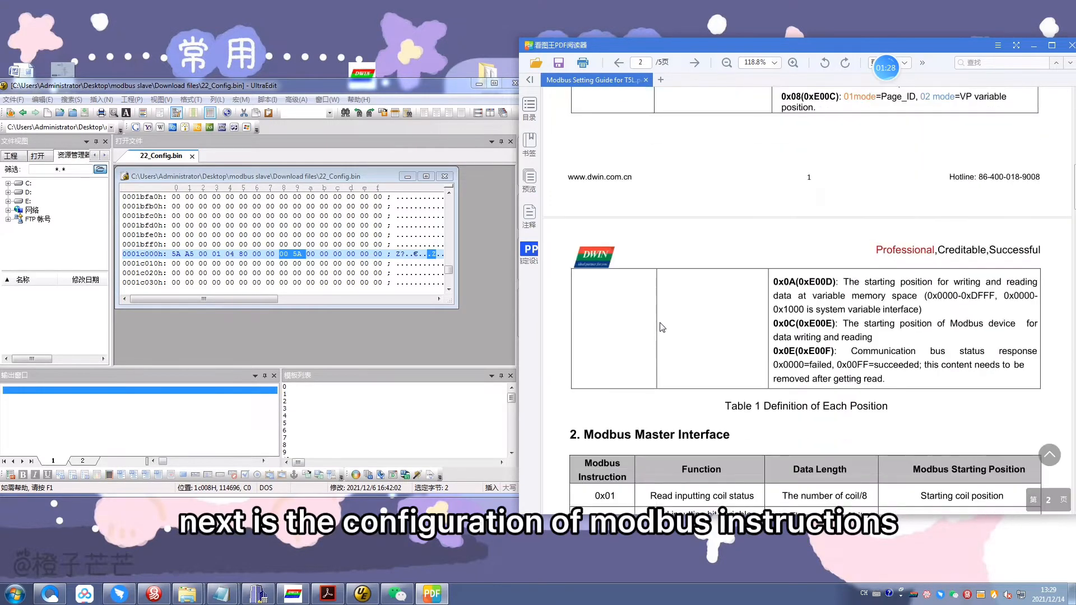
{"action": "scroll", "coordinate": [668, 330], "scroll_direction": "up", "scroll_amount": 5}
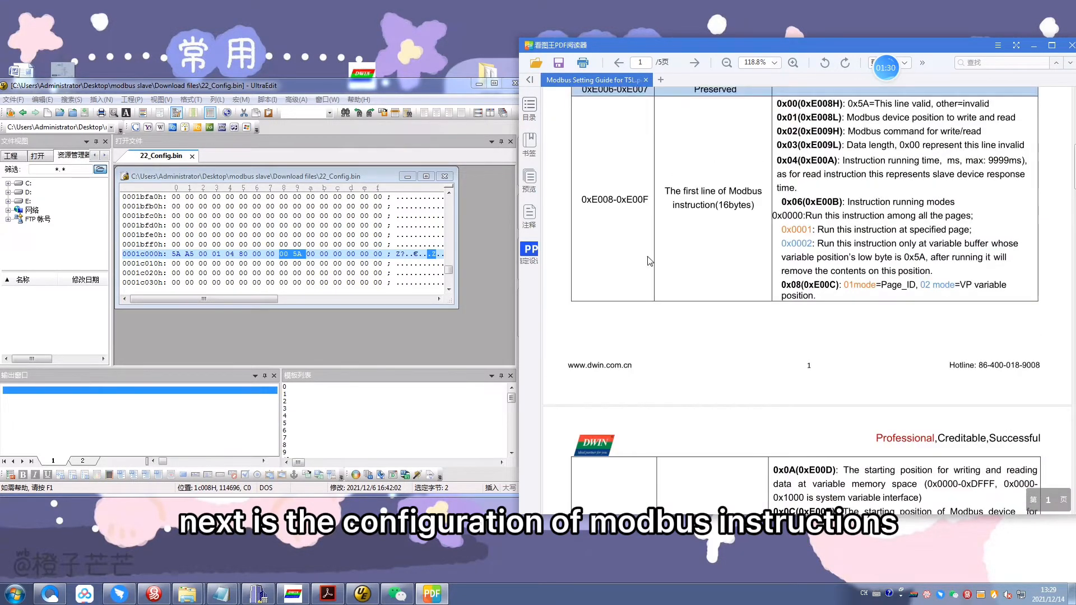
{"action": "scroll", "coordinate": [713, 250], "scroll_direction": "up", "scroll_amount": 1}
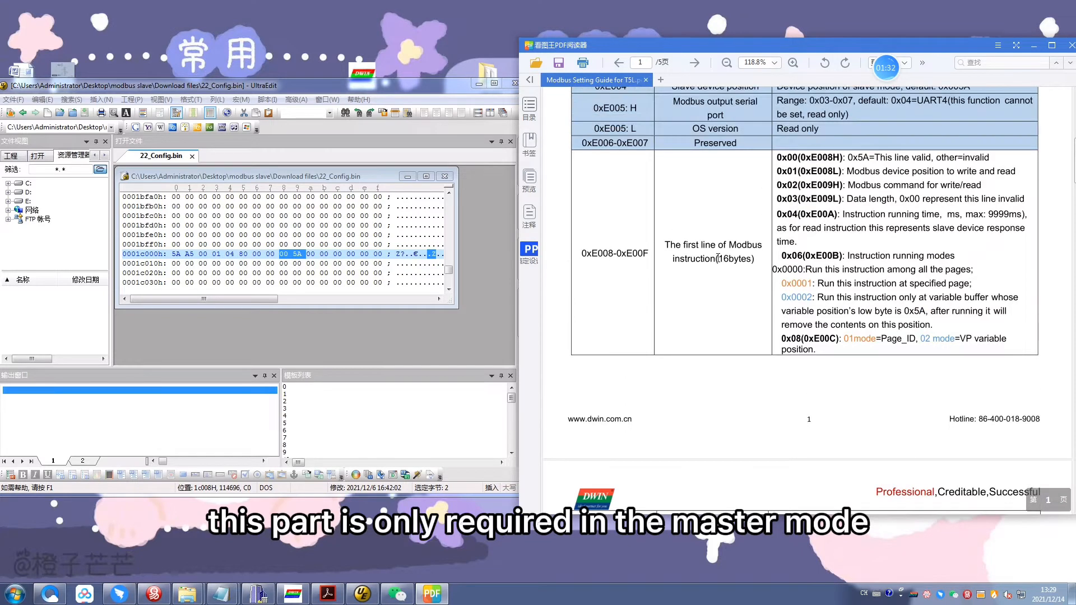
{"action": "mouse_move", "coordinate": [718, 258]}
{"action": "left_mouse_down"}
{"action": "mouse_move", "coordinate": [690, 244]}
{"action": "mouse_move", "coordinate": [715, 242]}
{"action": "left_mouse_up"}
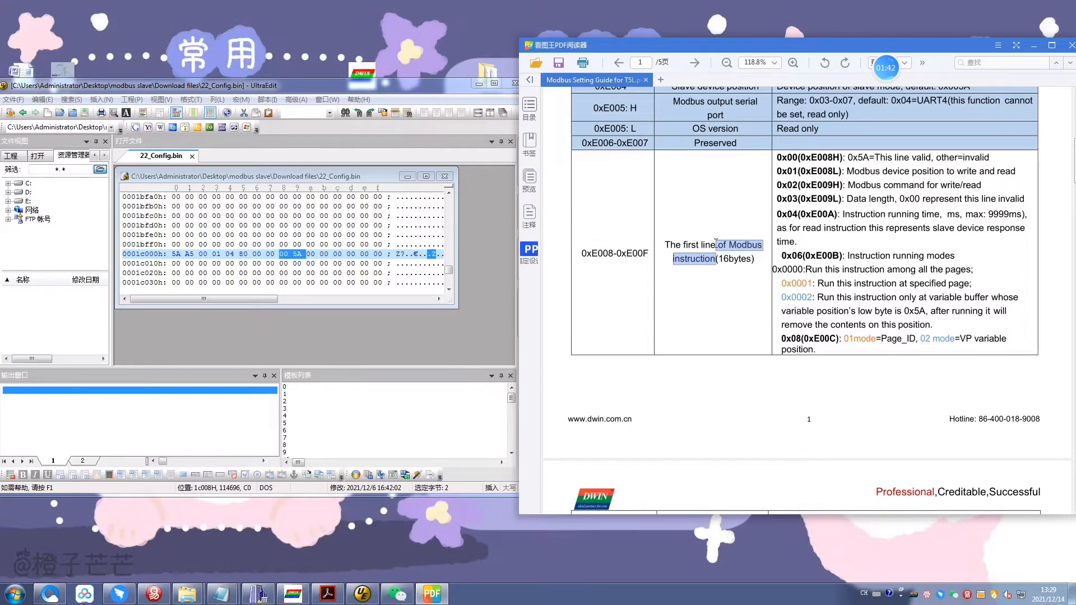
{"action": "left_click", "coordinate": [946, 188]}
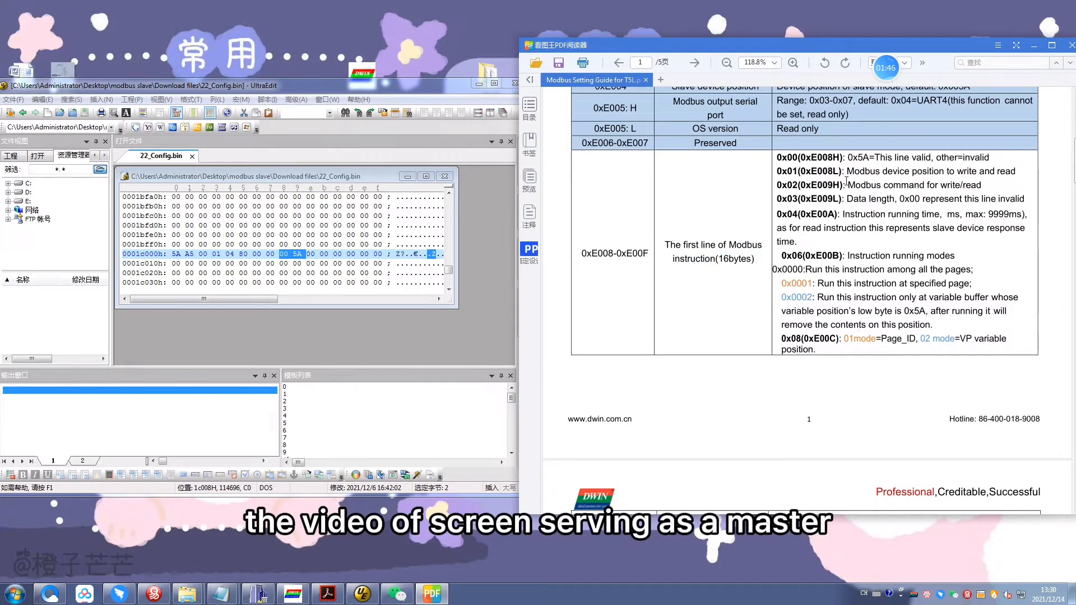
{"action": "scroll", "coordinate": [896, 224], "scroll_direction": "down", "scroll_amount": 1}
{"action": "scroll", "coordinate": [889, 191], "scroll_direction": "up", "scroll_amount": 1}
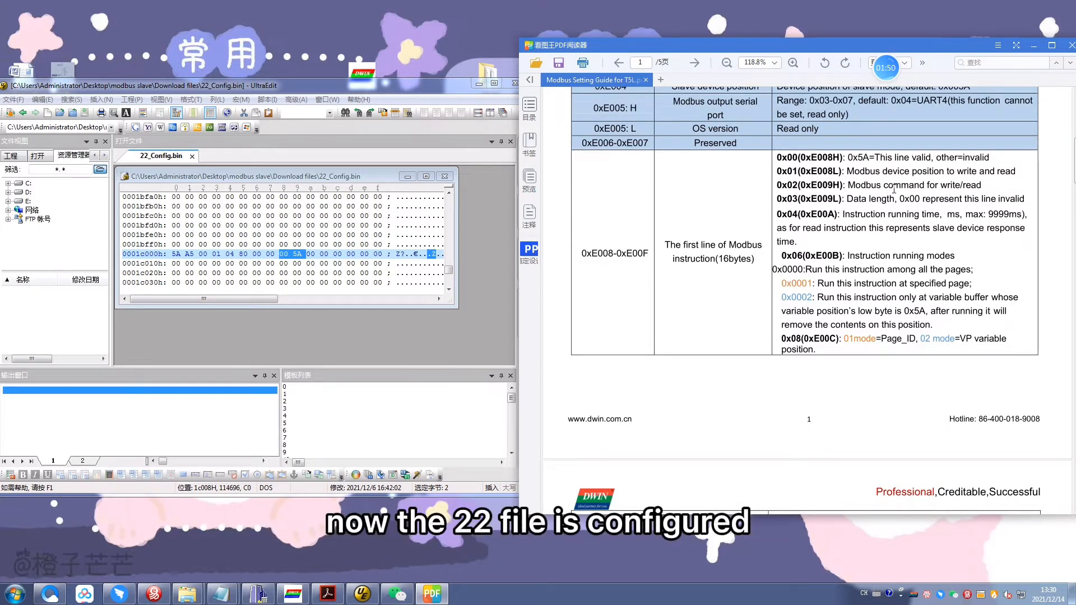
Copy 22_Config.bin from the project's DWIN_SET folder to the desktop and place it in the empty area near the modbus slave folder
{"action": "left_click", "coordinate": [1034, 46]}
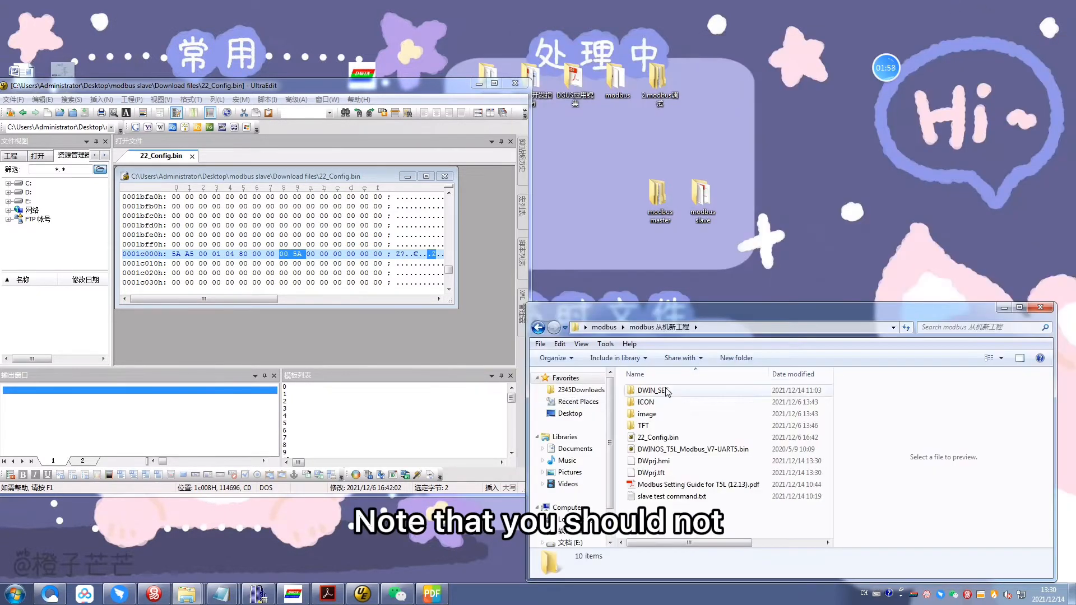
{"action": "left_click", "coordinate": [663, 440]}
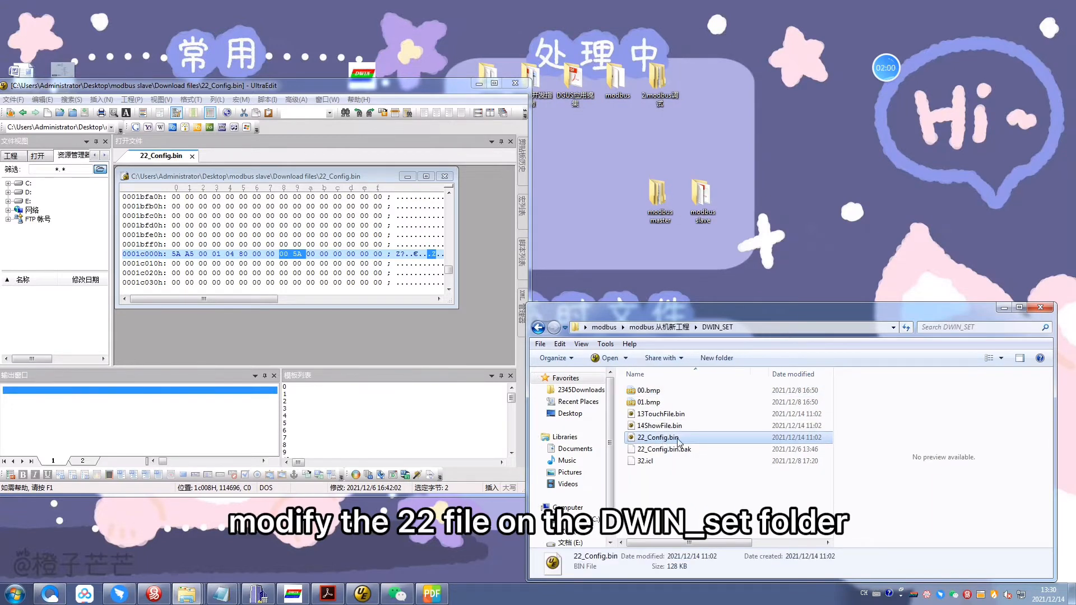
{"action": "left_click", "coordinate": [651, 448]}
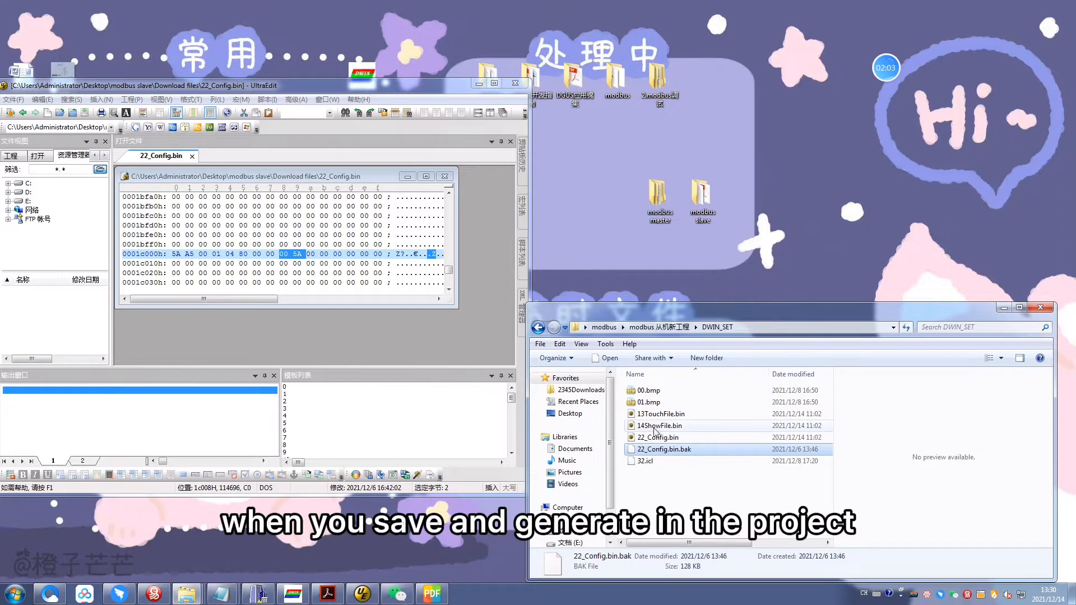
{"action": "left_click", "coordinate": [653, 438]}
{"action": "key", "text": "ctrl+v"}
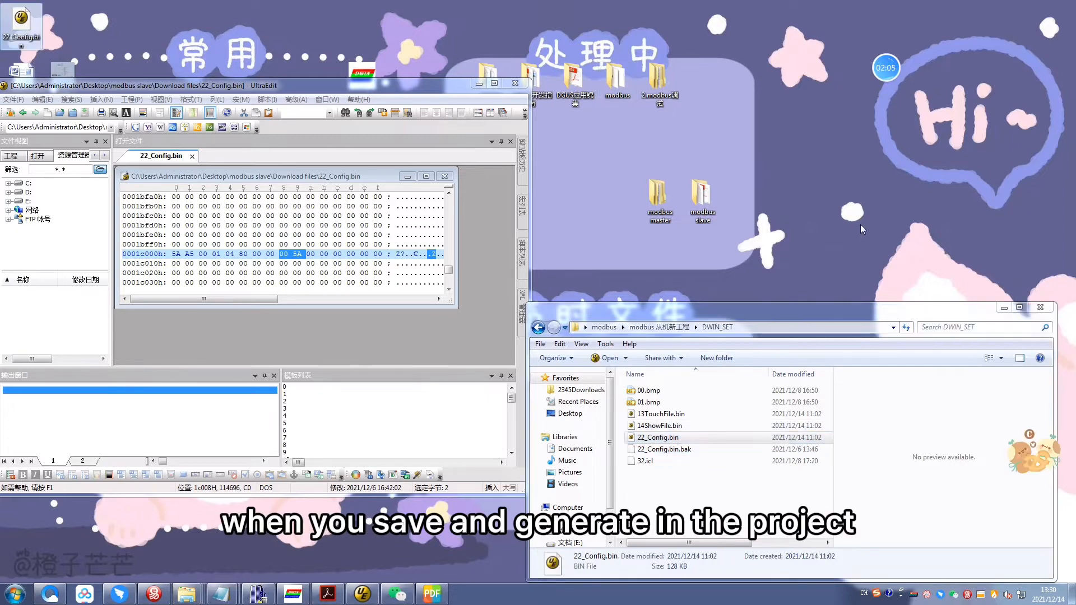
{"action": "left_click_drag", "start_coordinate": [28, 24], "coordinate": [834, 145]}
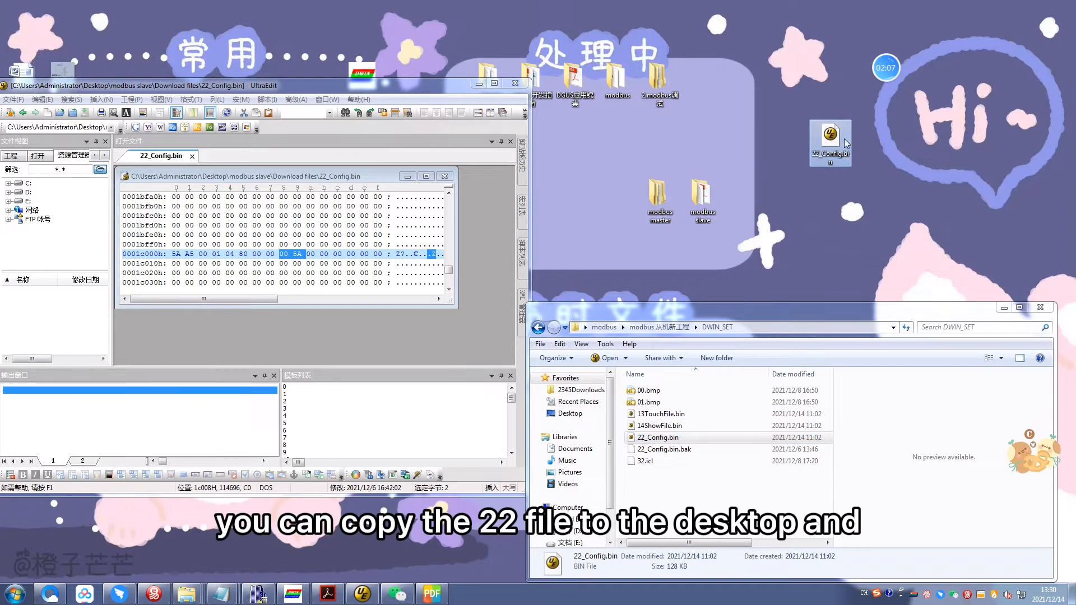
Switch to DWIN DGUS and show the project's touch and display configuration
{"action": "double_click", "coordinate": [701, 195]}
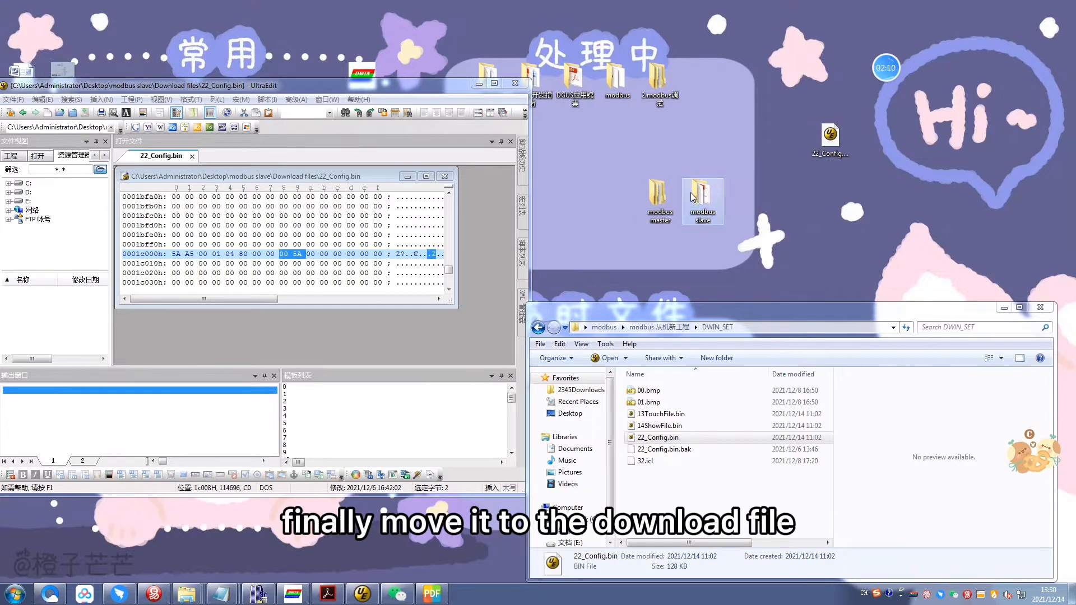
{"action": "double_click", "coordinate": [672, 89]}
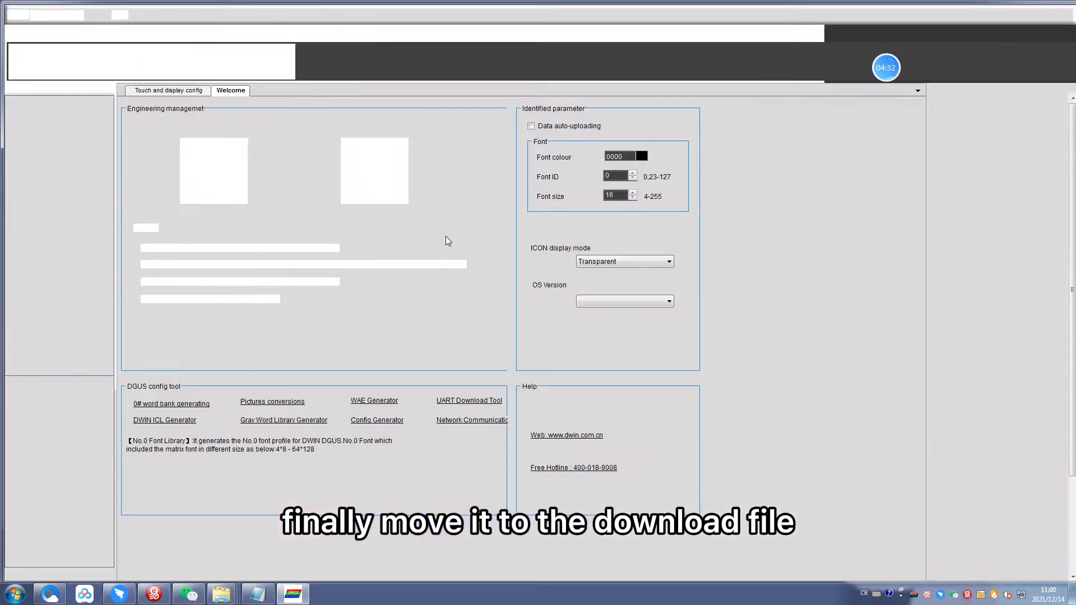
{"action": "left_click", "coordinate": [191, 94]}
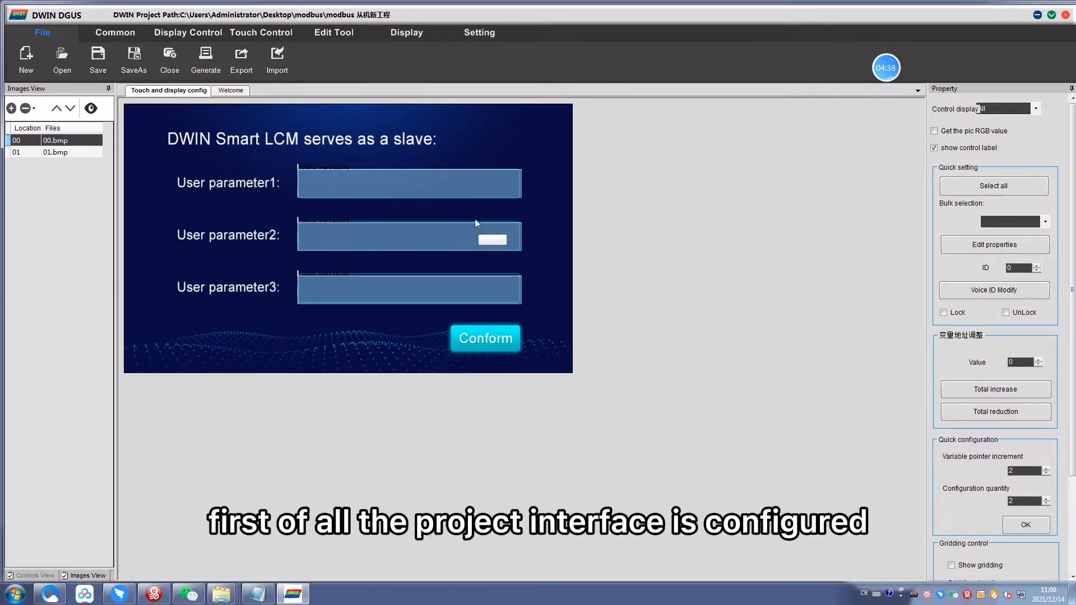
Inspect the data variables controls of User parameter1, User parameter2 and User parameter3 on page 00 and compare their VP addresses
{"action": "left_click", "coordinate": [455, 195]}
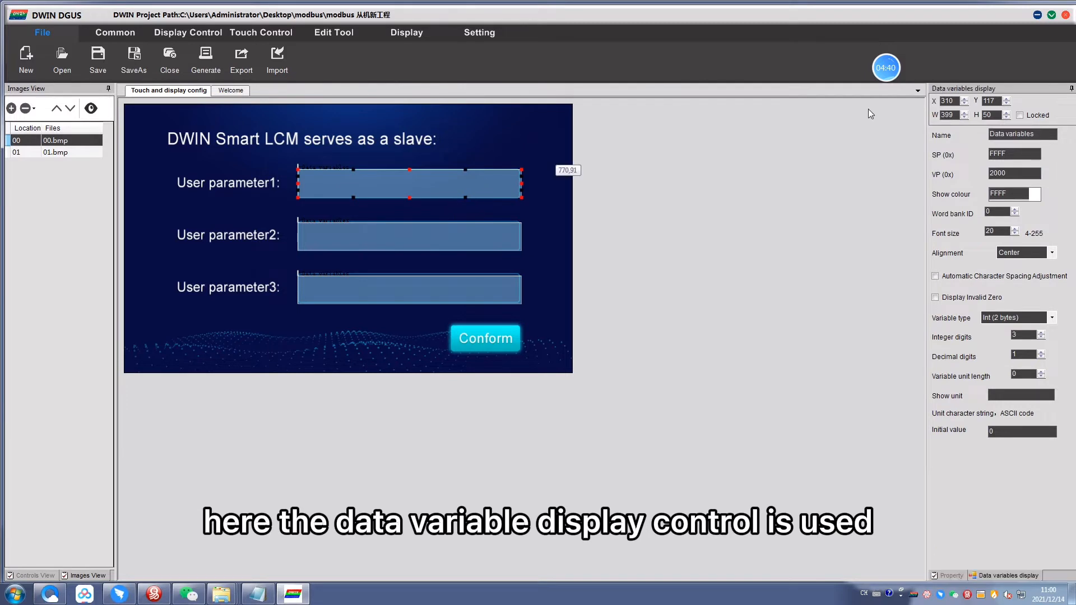
{"action": "left_click", "coordinate": [177, 34]}
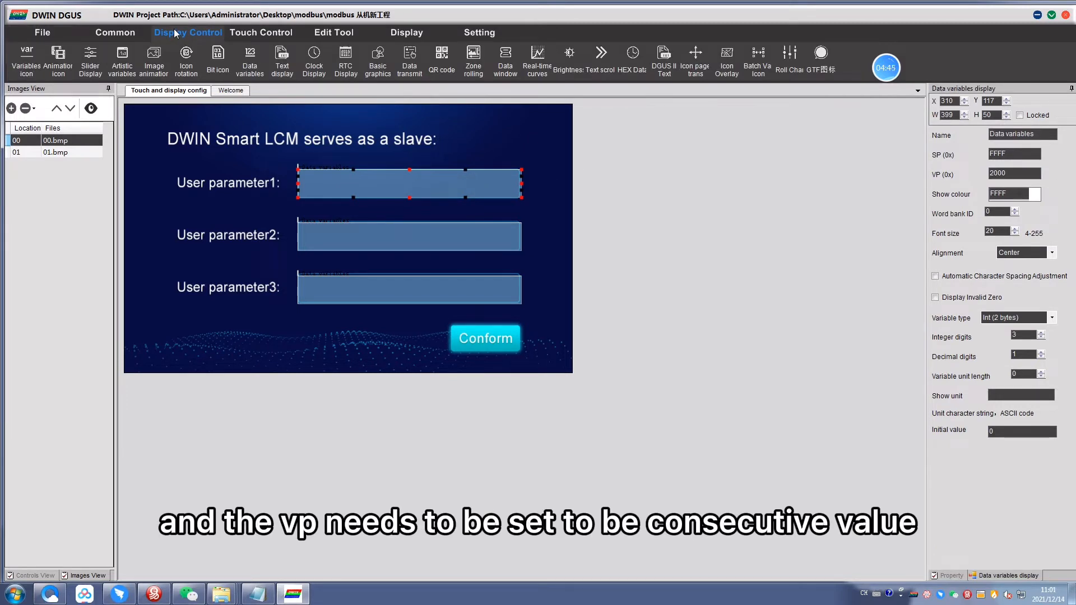
{"action": "left_click", "coordinate": [239, 34]}
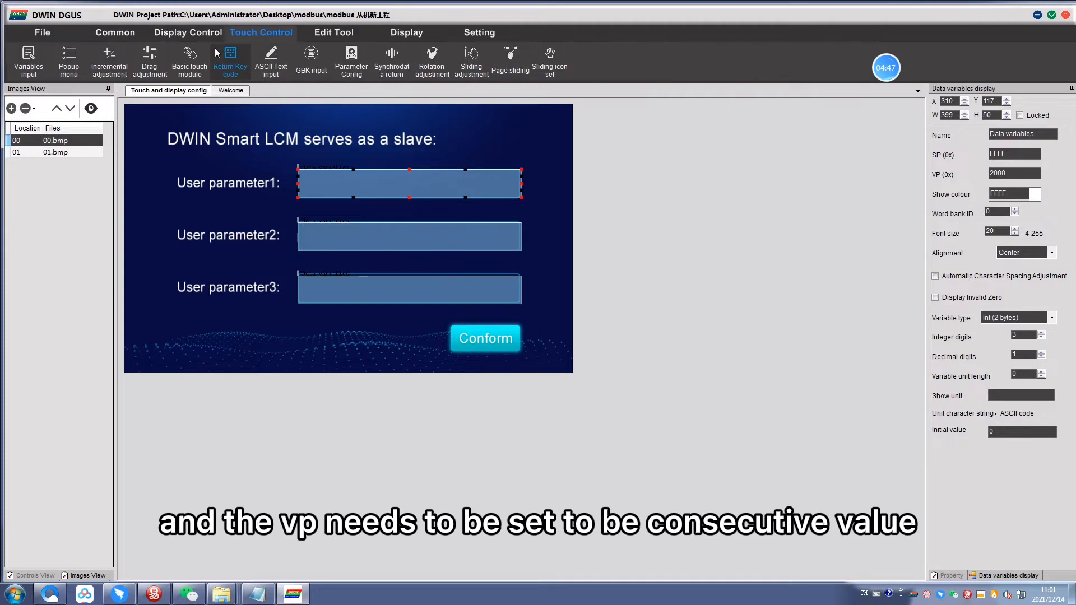
{"action": "left_click", "coordinate": [208, 30]}
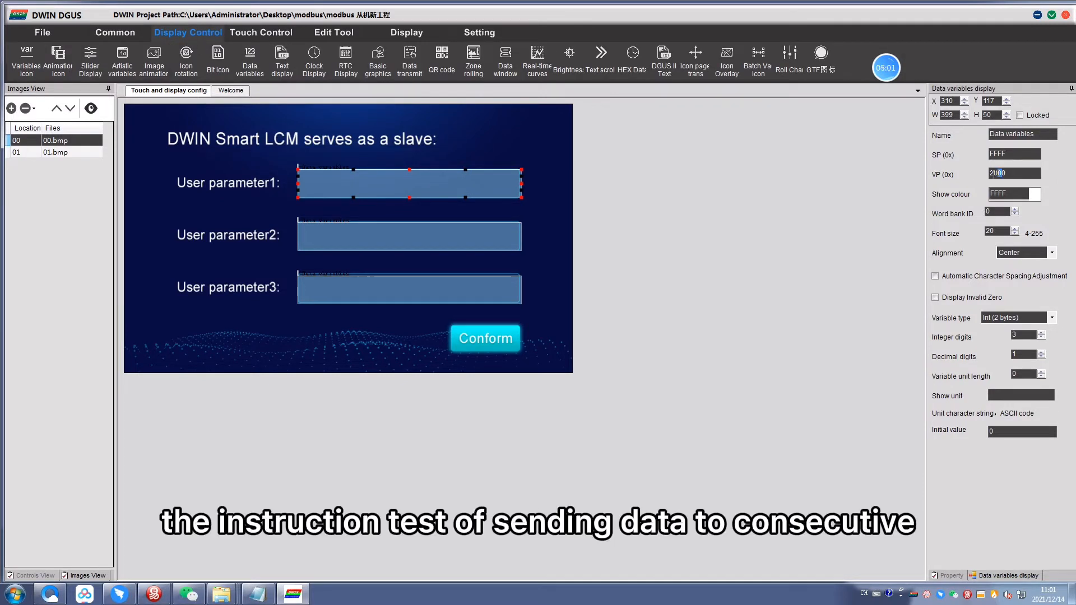
{"action": "left_click", "coordinate": [409, 234]}
{"action": "left_click", "coordinate": [499, 284]}
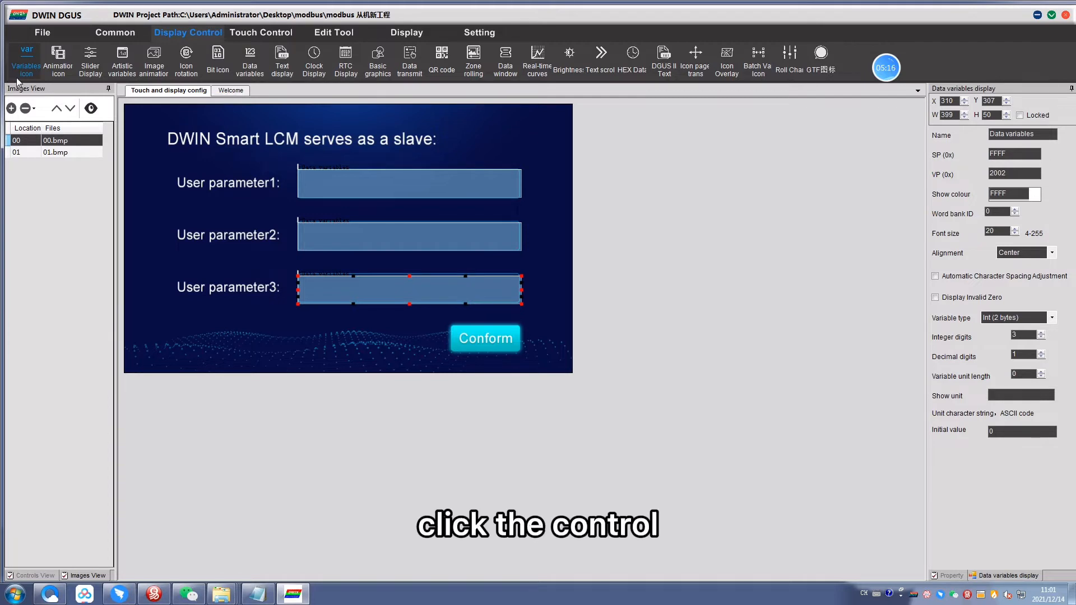
Try drawing a Data variables control across the User parameter1 row on page 00
{"action": "left_click", "coordinate": [231, 74]}
{"action": "mouse_move", "coordinate": [185, 160]}
{"action": "left_mouse_down"}
{"action": "mouse_move", "coordinate": [259, 182]}
{"action": "mouse_move", "coordinate": [395, 193]}
{"action": "mouse_move", "coordinate": [373, 196]}
{"action": "mouse_move", "coordinate": [443, 181]}
{"action": "mouse_move", "coordinate": [507, 186]}
{"action": "left_mouse_up"}
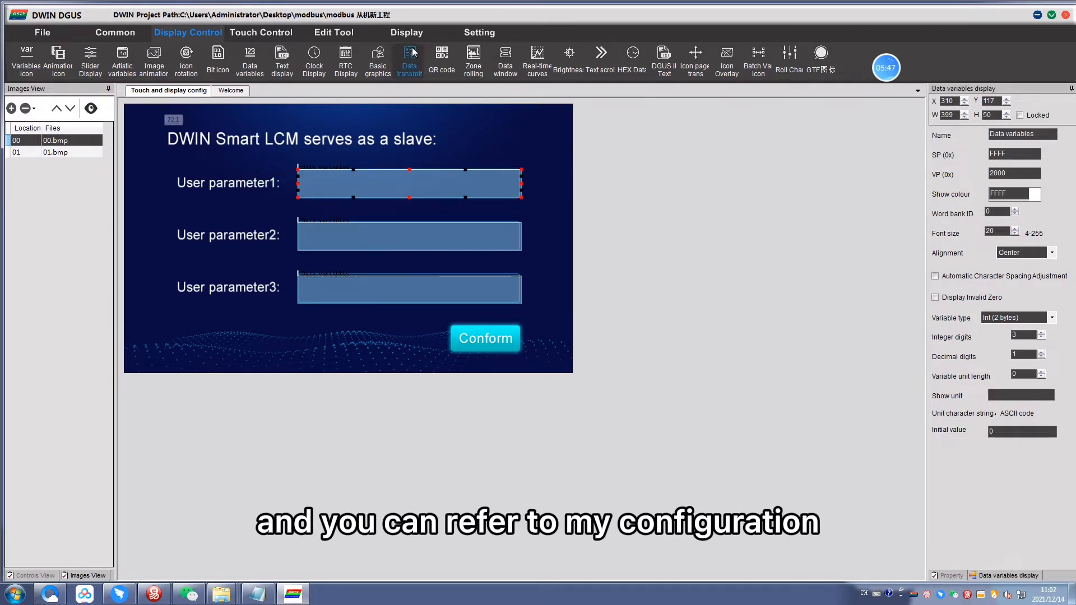
Save the project and generate its configuration files
{"action": "left_click", "coordinate": [455, 38]}
{"action": "left_click", "coordinate": [47, 35]}
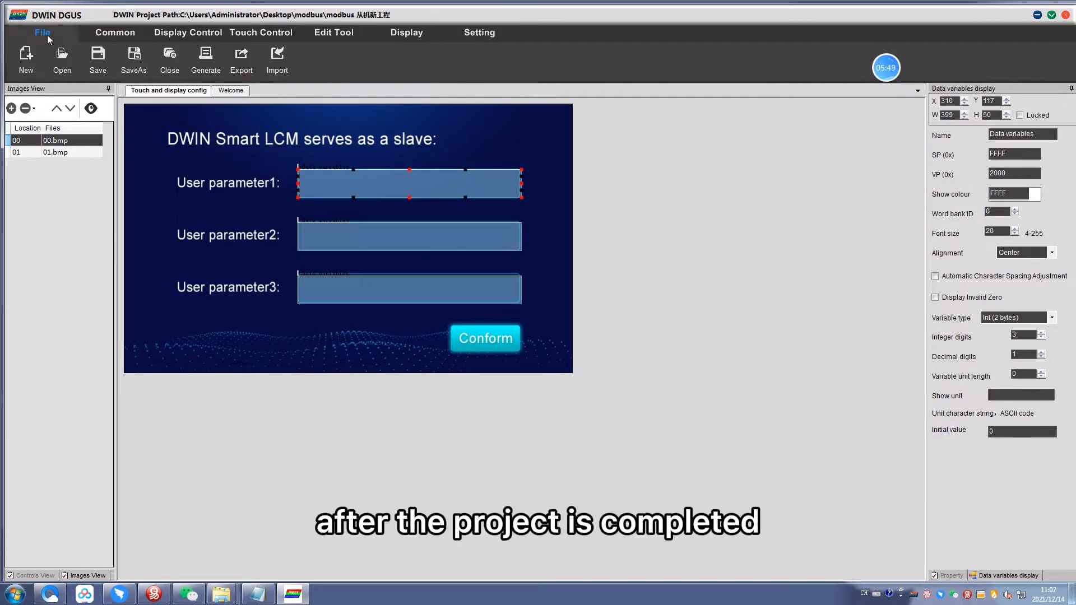
{"action": "left_click", "coordinate": [90, 59]}
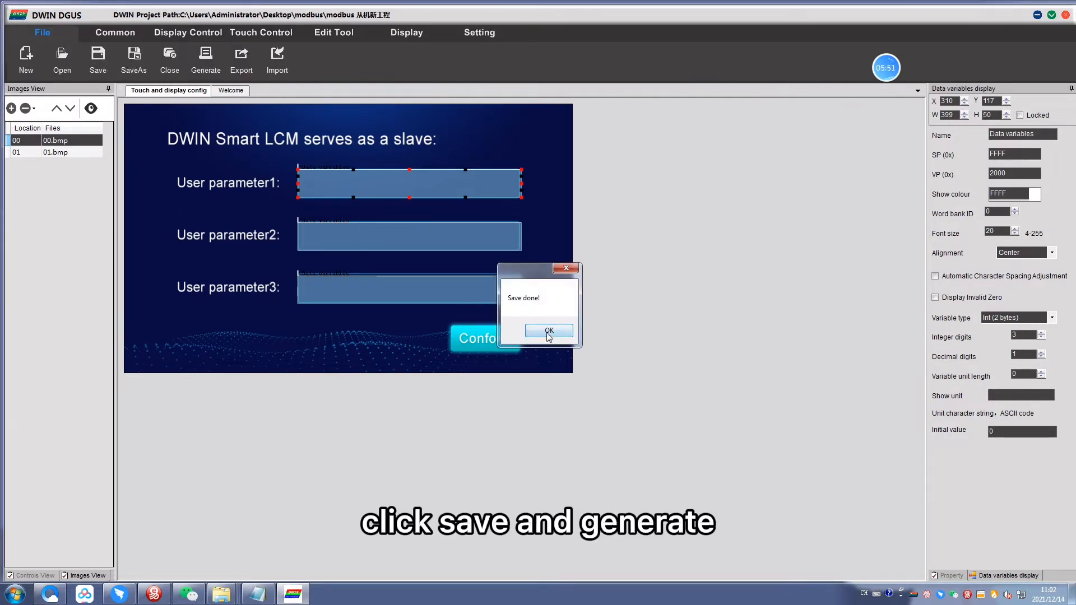
{"action": "left_click", "coordinate": [556, 334]}
{"action": "left_click", "coordinate": [206, 56]}
{"action": "left_click", "coordinate": [583, 329]}
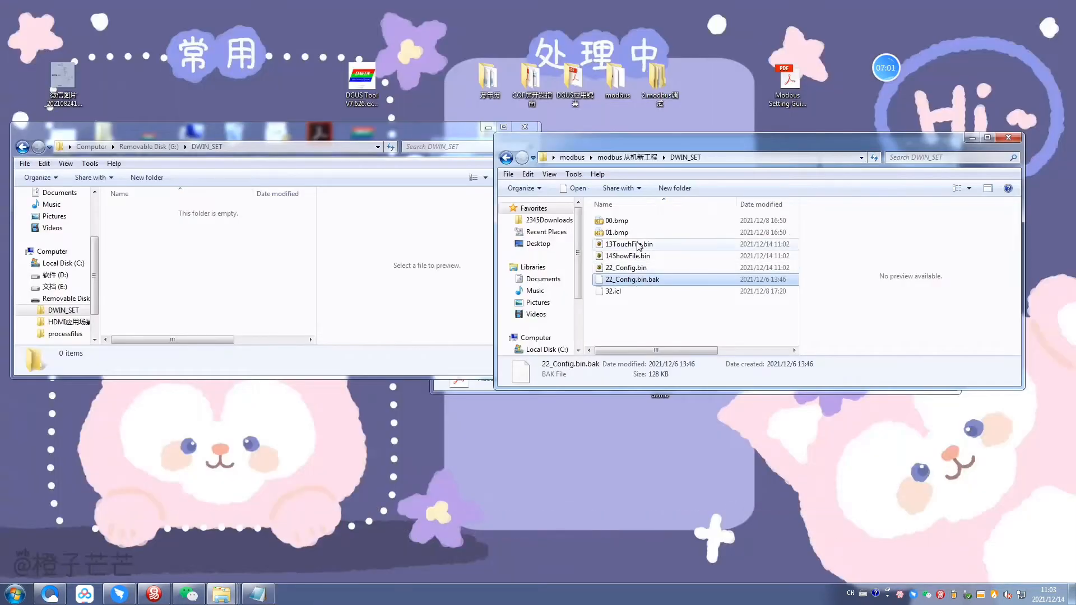
Copy 13TouchFile.bin, 14ShowFile.bin and 32.icl from the project's DWIN_SET folder to the DWIN_SET folder on Removable Disk (G:)
{"action": "left_click", "coordinate": [641, 257], "text": "ctrl"}
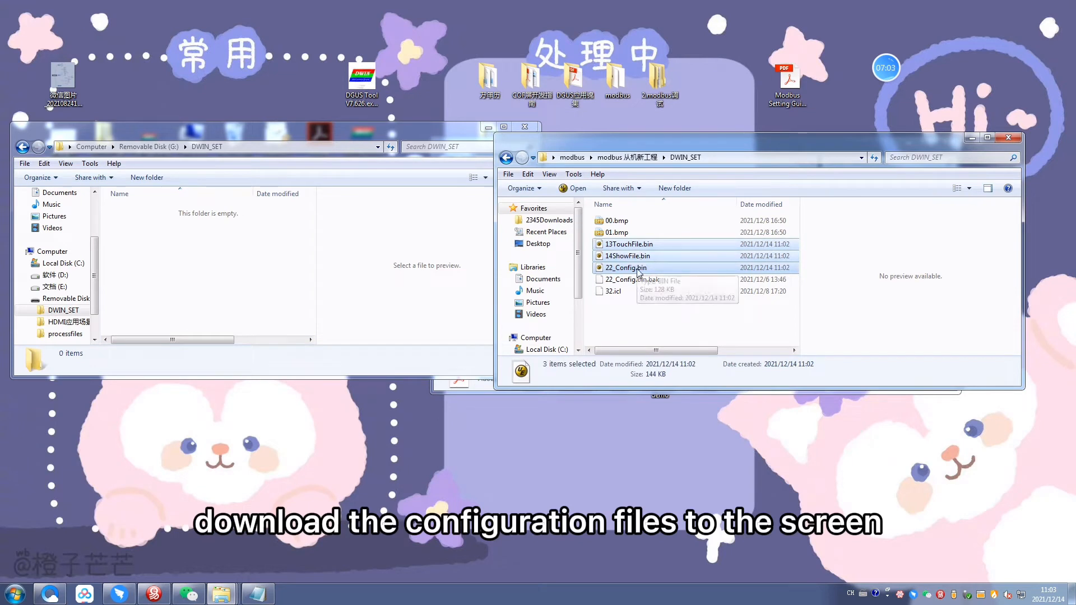
{"action": "left_click", "coordinate": [625, 292], "text": "ctrl"}
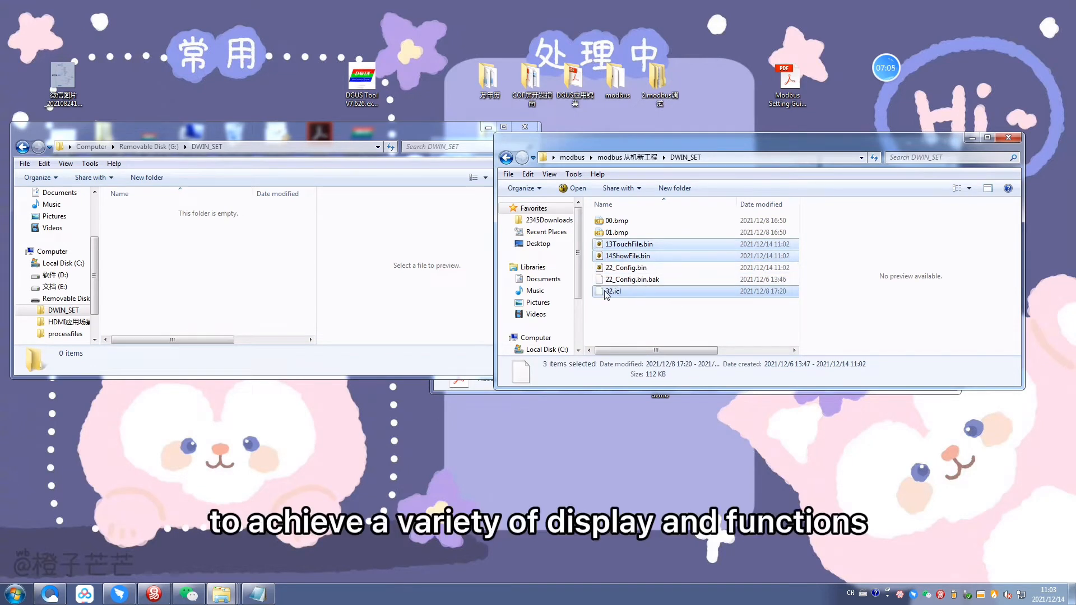
{"action": "left_click_drag", "start_coordinate": [606, 292], "coordinate": [199, 252]}
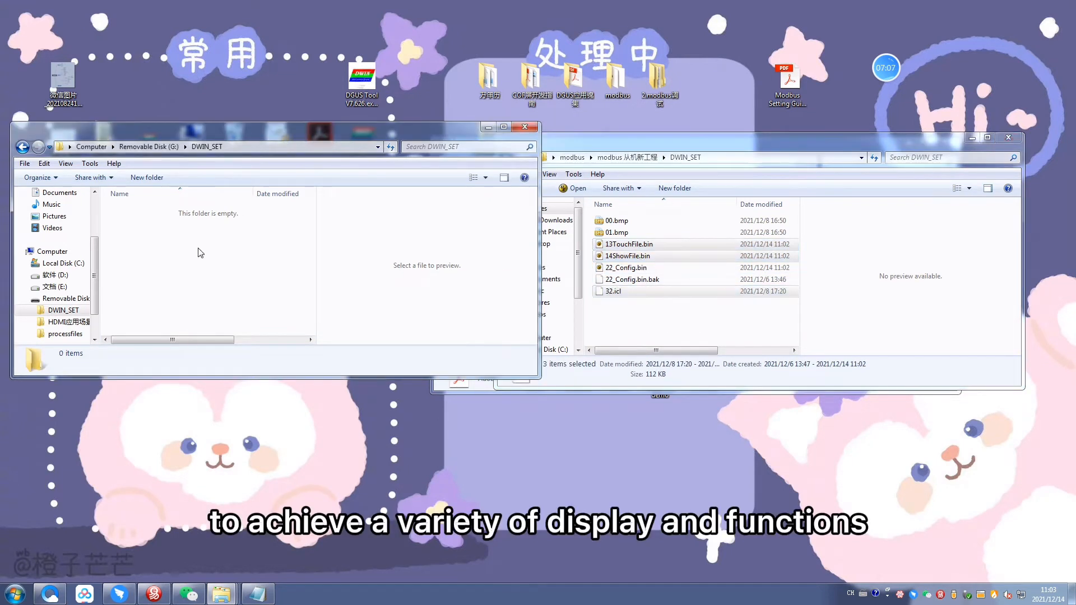
{"action": "left_click", "coordinate": [206, 263]}
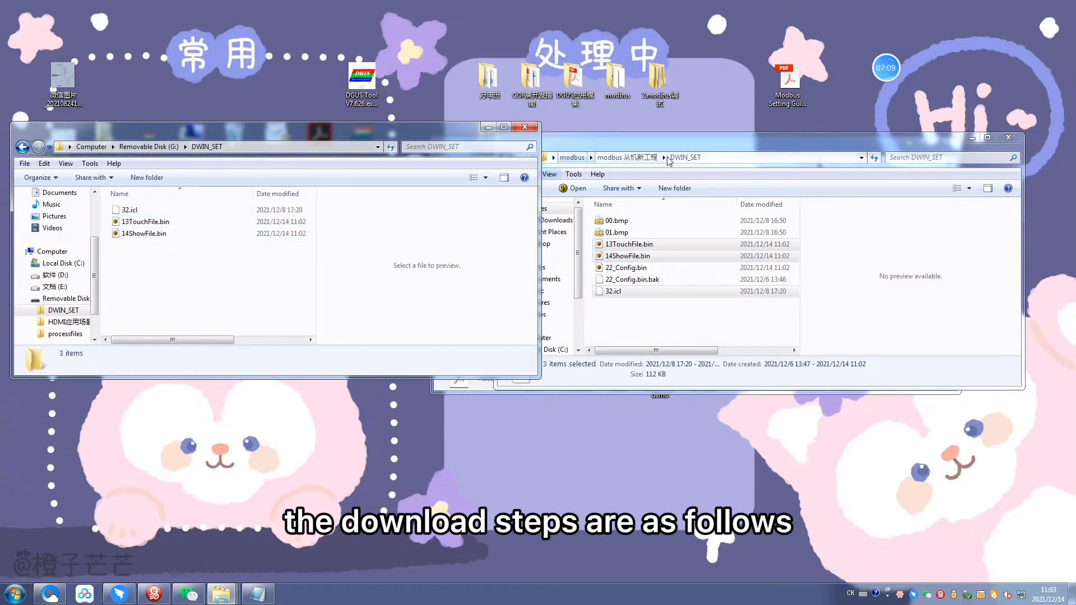
Copy 22_Config.bin from the project's root folder to the DWIN_SET folder on Removable Disk (G:)
{"action": "left_click", "coordinate": [645, 159]}
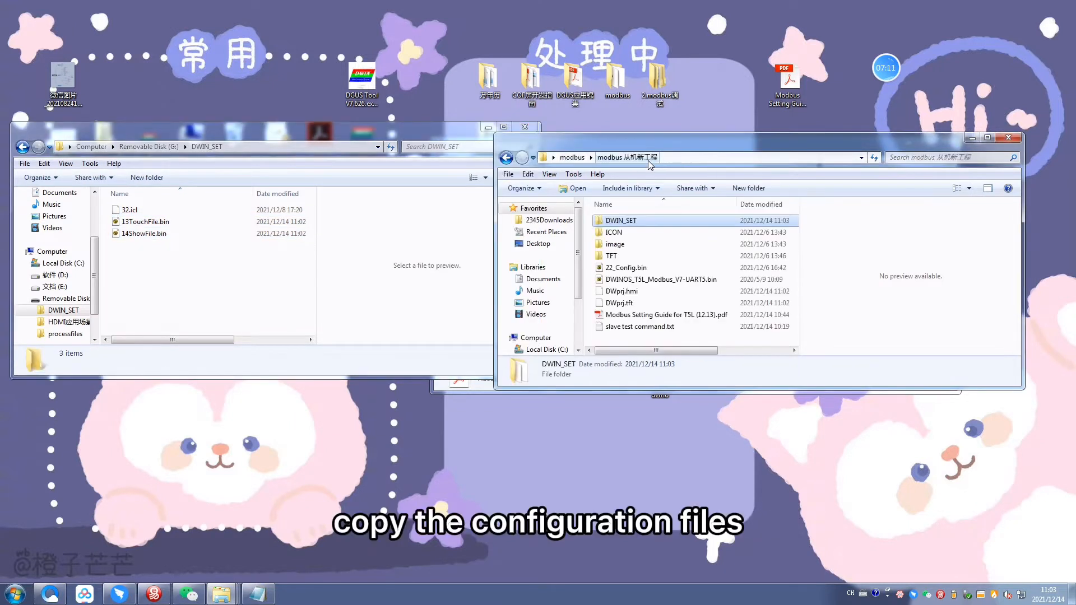
{"action": "left_click", "coordinate": [631, 271]}
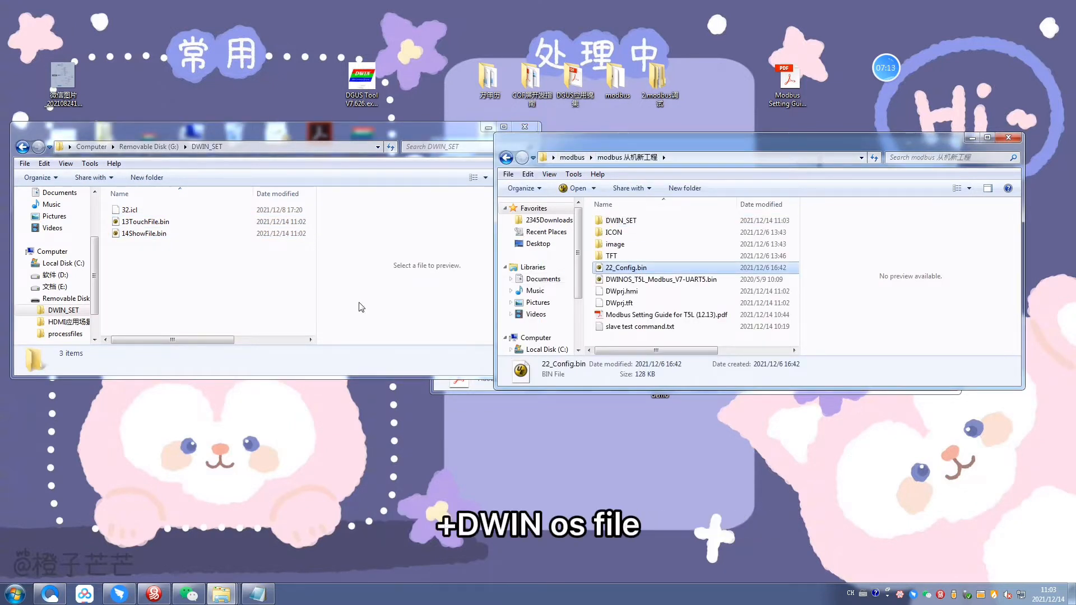
{"action": "left_click", "coordinate": [218, 303]}
{"action": "key", "text": "ctrl+v"}
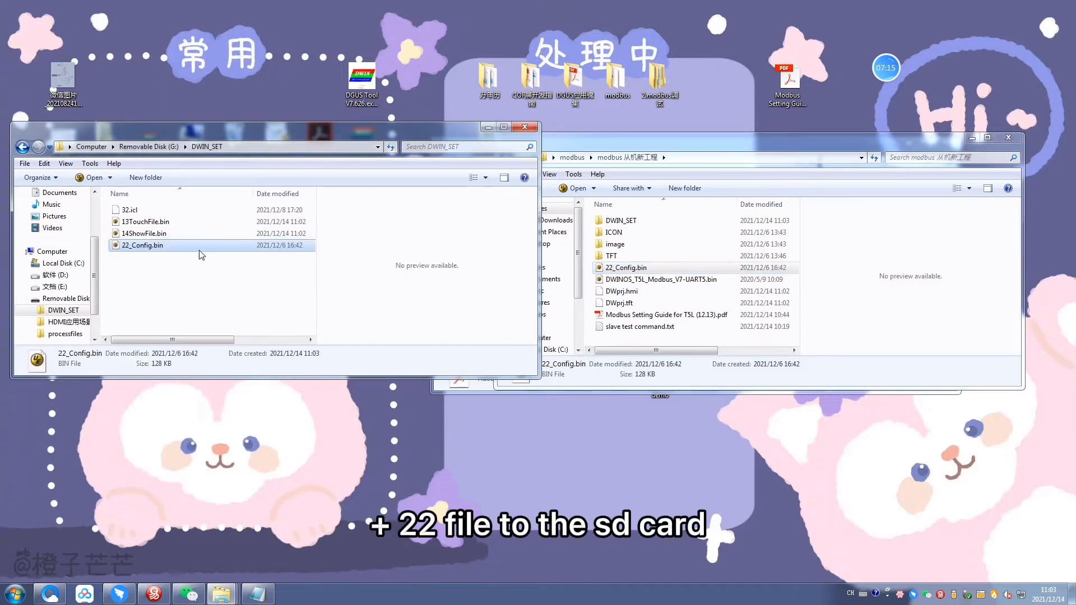
Copy DWINOS_T5L_Modbus_V7-UART5.bin from the project's root folder to the DWIN_SET folder on Removable Disk (G:)
{"action": "left_click_drag", "start_coordinate": [756, 144], "coordinate": [758, 156]}
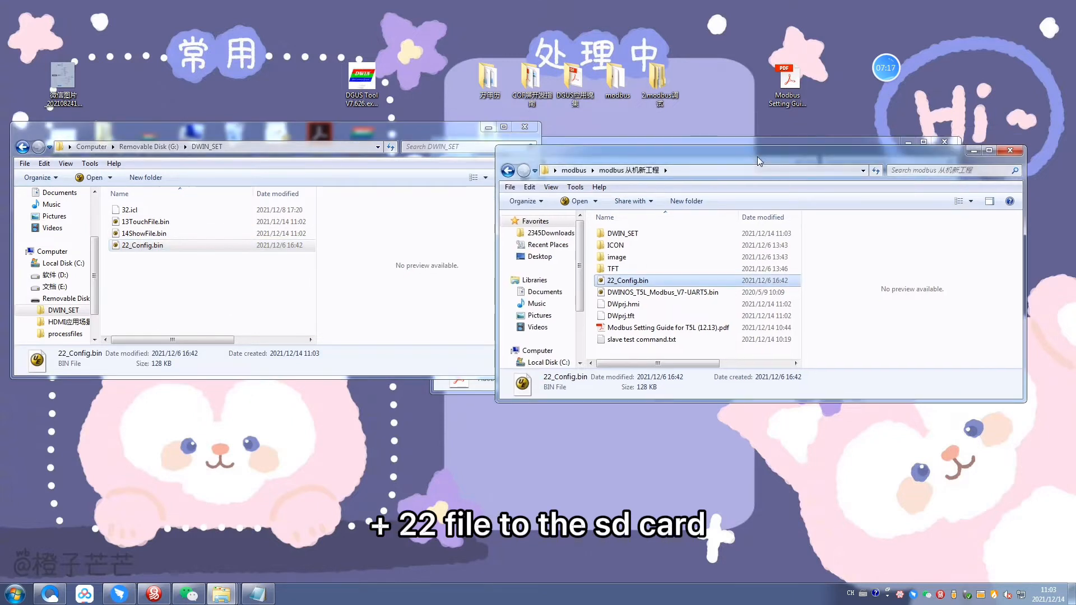
{"action": "left_click", "coordinate": [675, 292]}
{"action": "key", "text": "ctrl+c"}
{"action": "left_click", "coordinate": [277, 305]}
{"action": "key", "text": "ctrl+v"}
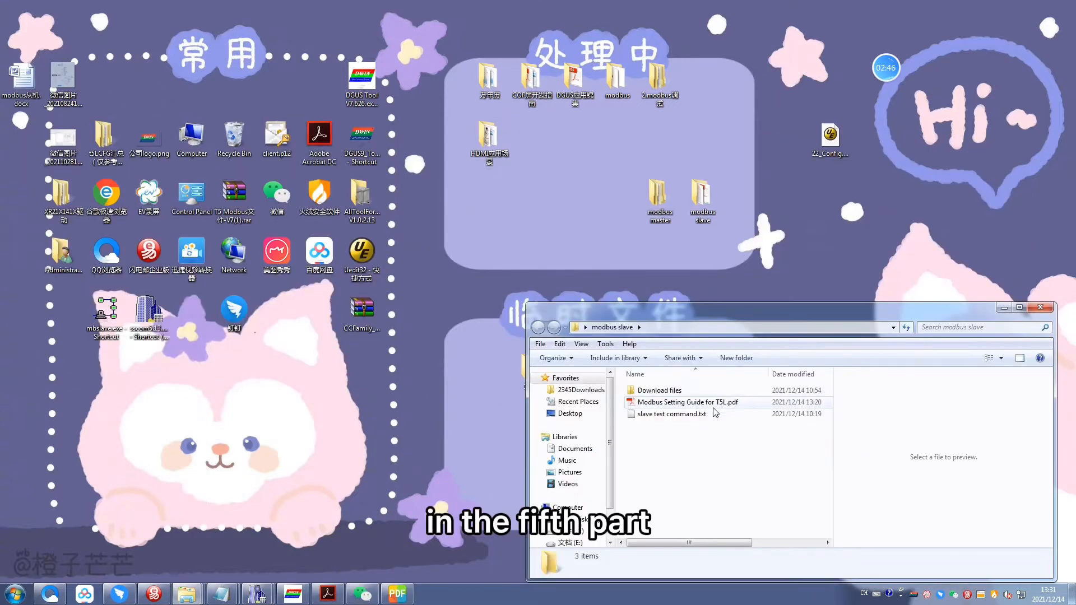
Open slave test command.txt from the modbus slave folder to read the Modbus test instructions
{"action": "left_click", "coordinate": [712, 418]}
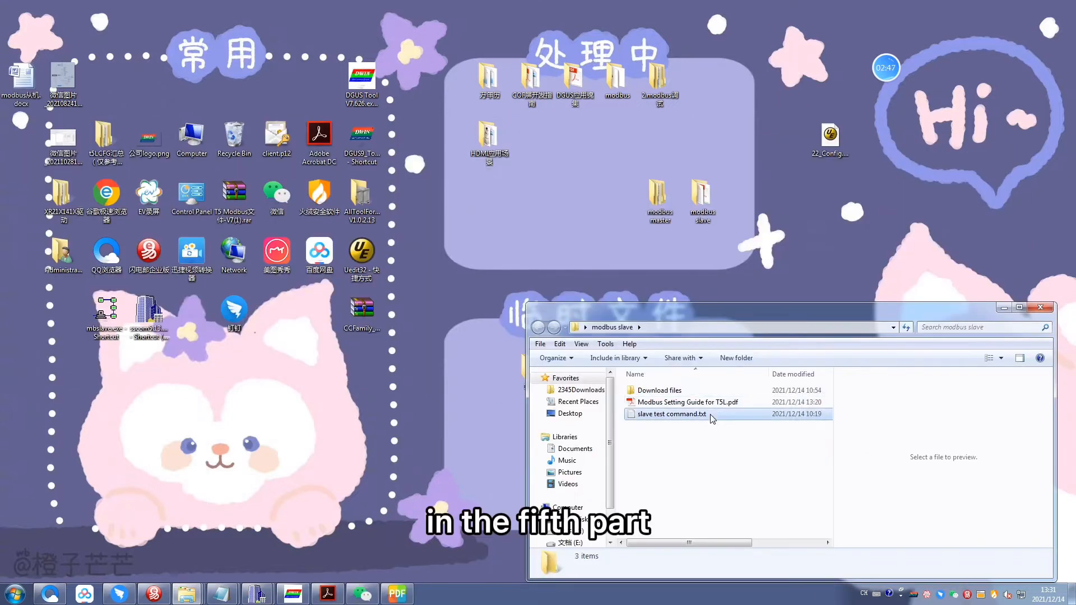
{"action": "double_click", "coordinate": [712, 418]}
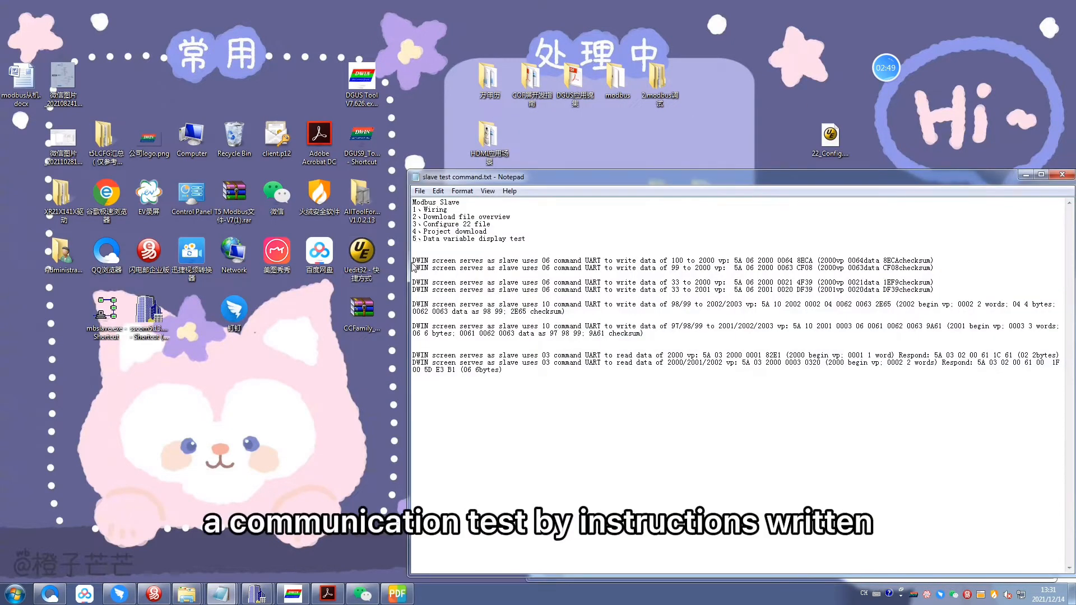
Move the slave test command notes aside and find section 3, Settings Guide of Modbus Slave Interface, in the Modbus Setting Guide PDF
{"action": "left_click_drag", "start_coordinate": [495, 255], "coordinate": [504, 260]}
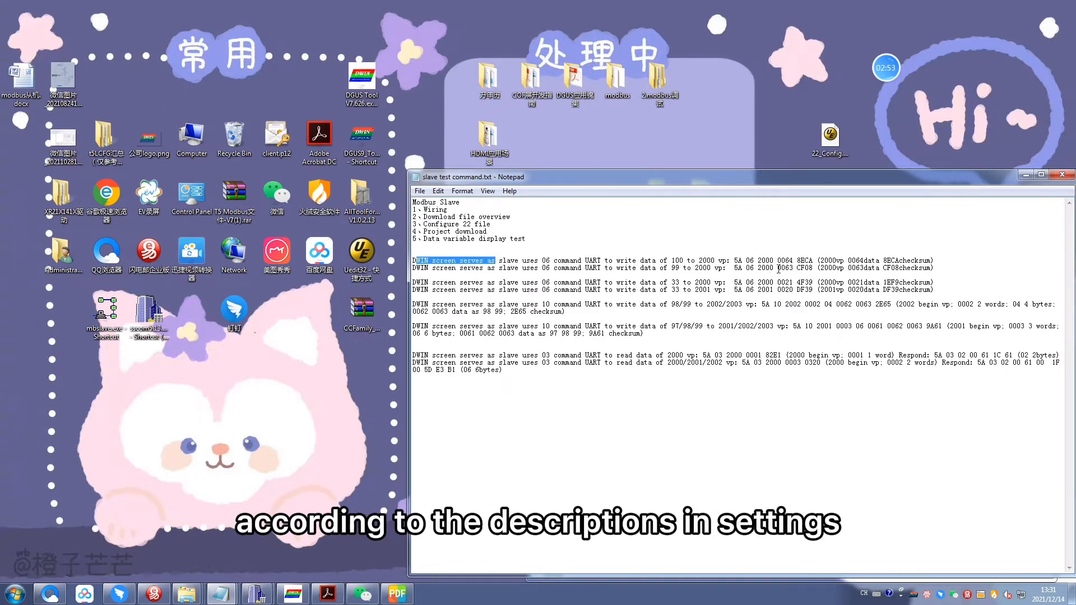
{"action": "left_click_drag", "start_coordinate": [697, 185], "coordinate": [408, 150]}
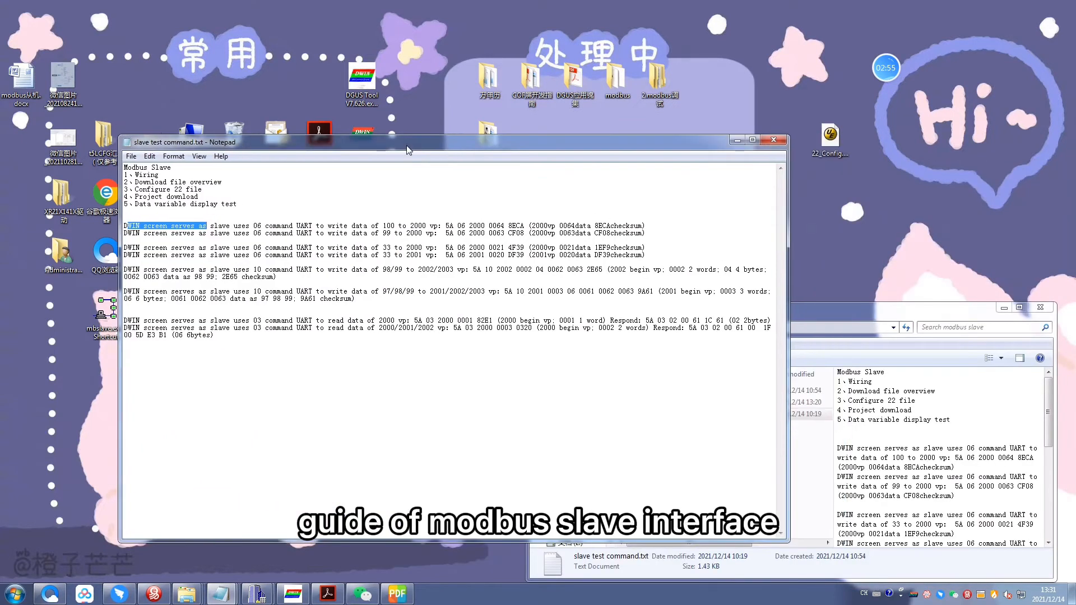
{"action": "left_click", "coordinate": [397, 593]}
{"action": "scroll", "coordinate": [887, 247], "scroll_direction": "down", "scroll_amount": 5}
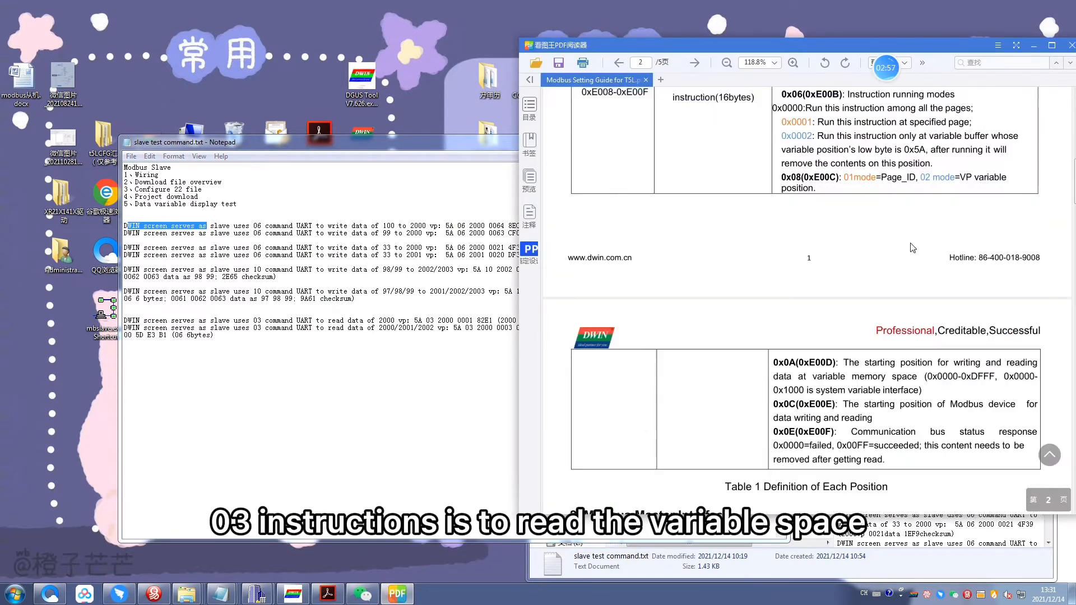
{"action": "scroll", "coordinate": [887, 246], "scroll_direction": "down", "scroll_amount": 15}
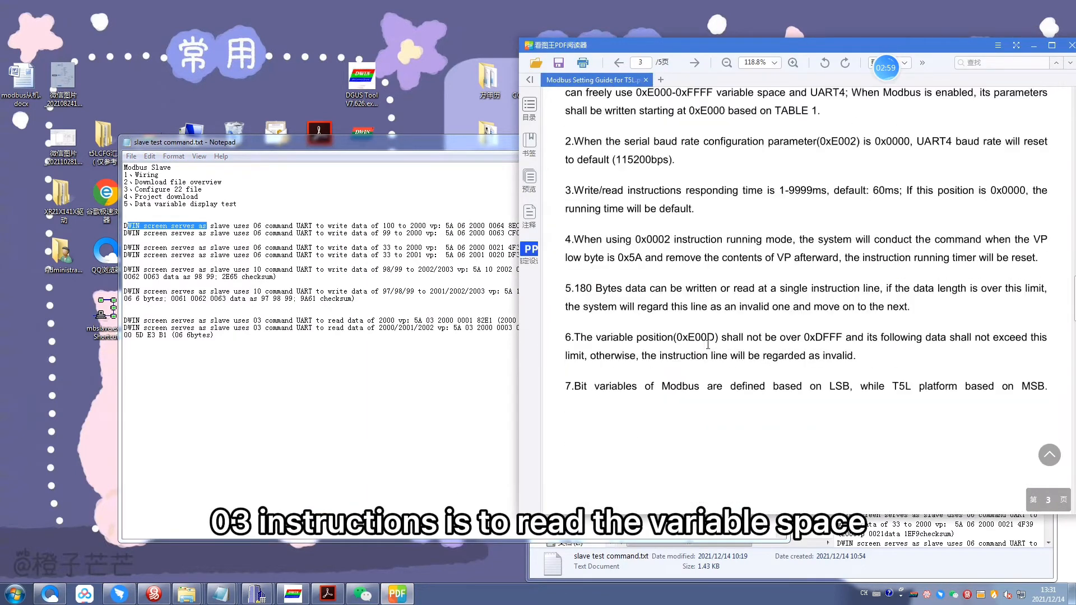
{"action": "scroll", "coordinate": [689, 342], "scroll_direction": "down", "scroll_amount": 3}
{"action": "left_click_drag", "start_coordinate": [823, 255], "coordinate": [581, 266]}
{"action": "scroll", "coordinate": [678, 272], "scroll_direction": "down", "scroll_amount": 3}
{"action": "left_click", "coordinate": [599, 241]}
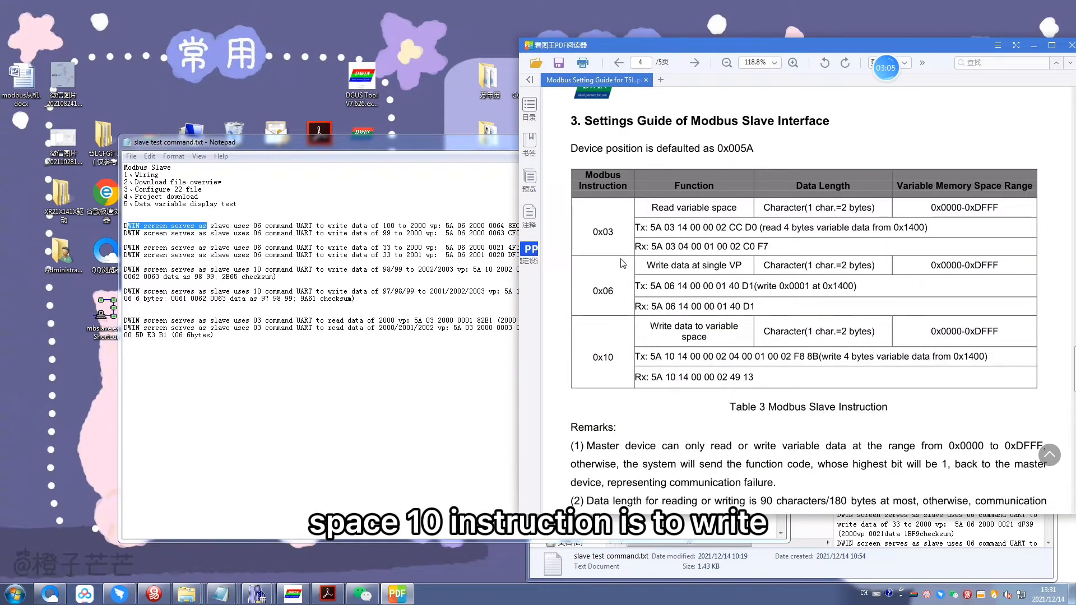
Examine the functions listed for Modbus instructions 0x03, 0x06 and 0x10 in the slave instruction table
{"action": "left_click_drag", "start_coordinate": [654, 207], "coordinate": [734, 203]}
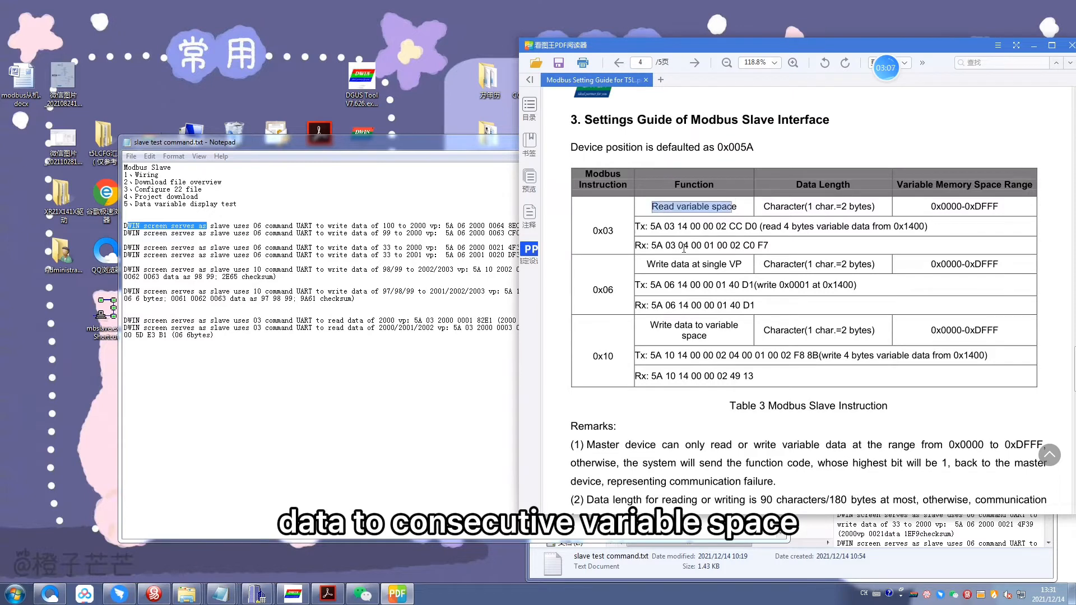
{"action": "left_click_drag", "start_coordinate": [648, 264], "coordinate": [739, 264]}
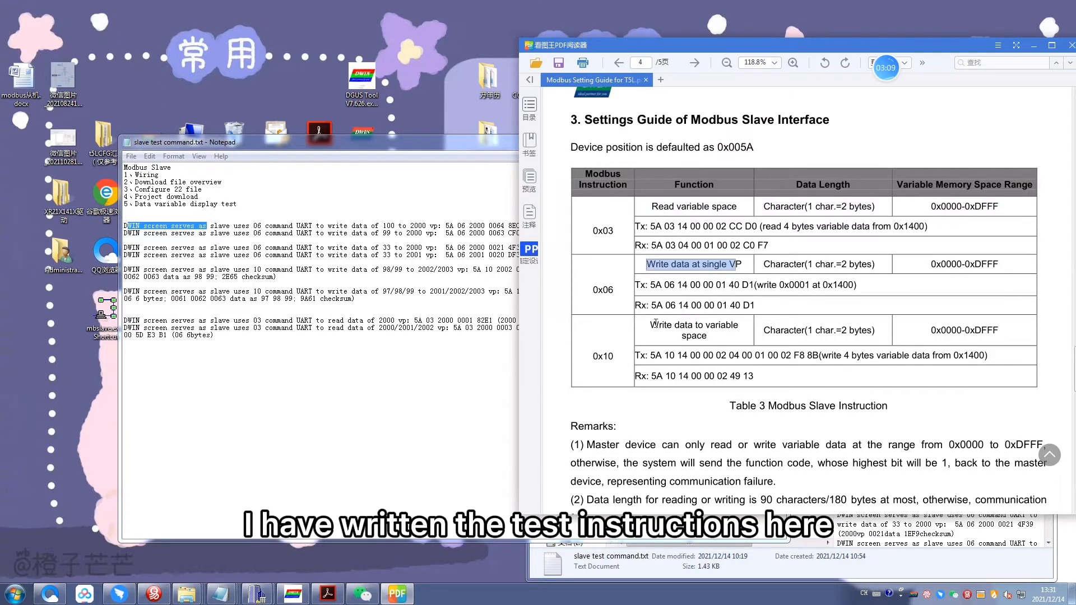
{"action": "left_click_drag", "start_coordinate": [655, 323], "coordinate": [714, 335]}
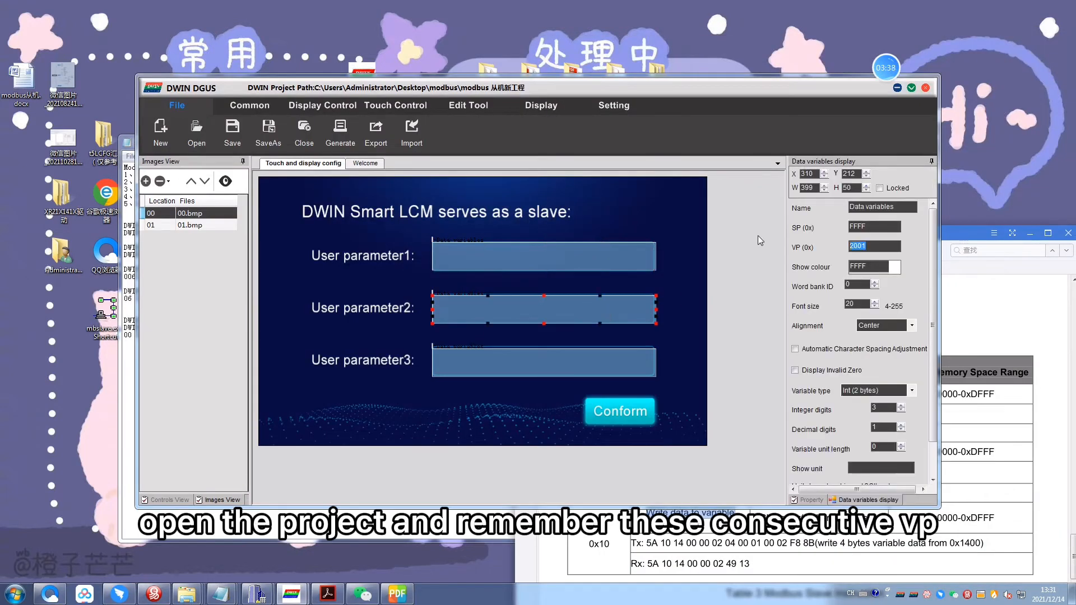
Select the User parameter3 data variable in the DWIN DGUS project to check its VP address
{"action": "left_click", "coordinate": [633, 357]}
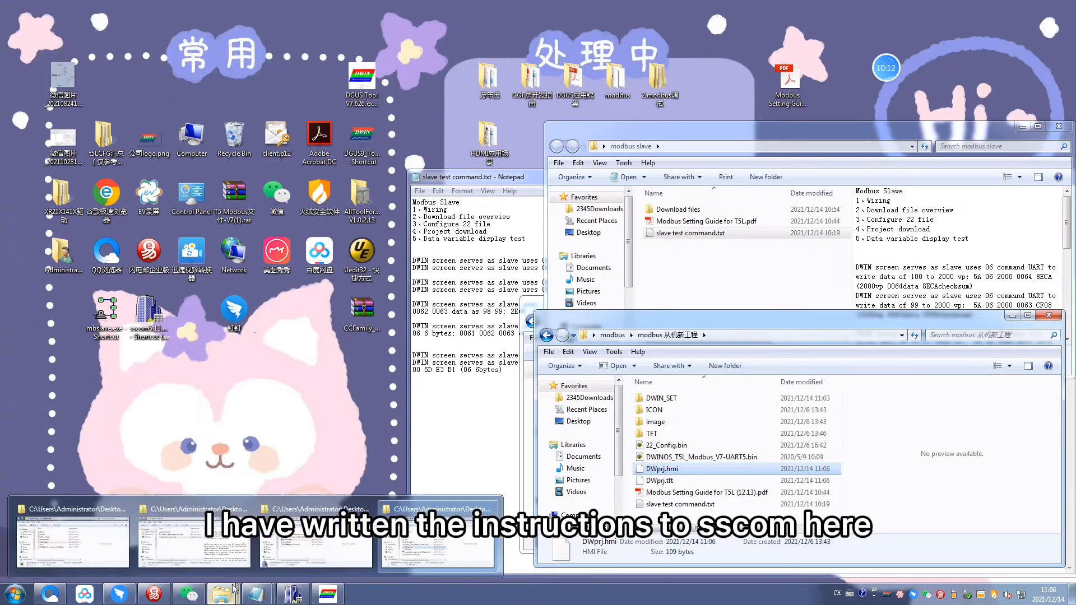
Switch to SSCOM and examine the slave ID, function code, VP address, data and checksum in the Write 100 command string
{"action": "left_click", "coordinate": [292, 594]}
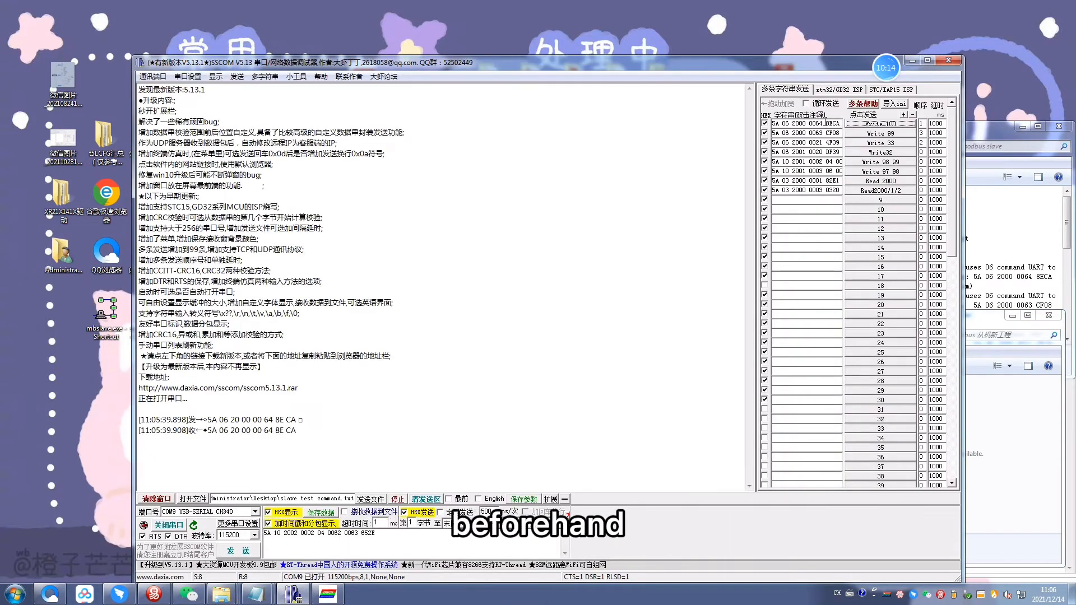
{"action": "double_click", "coordinate": [834, 123]}
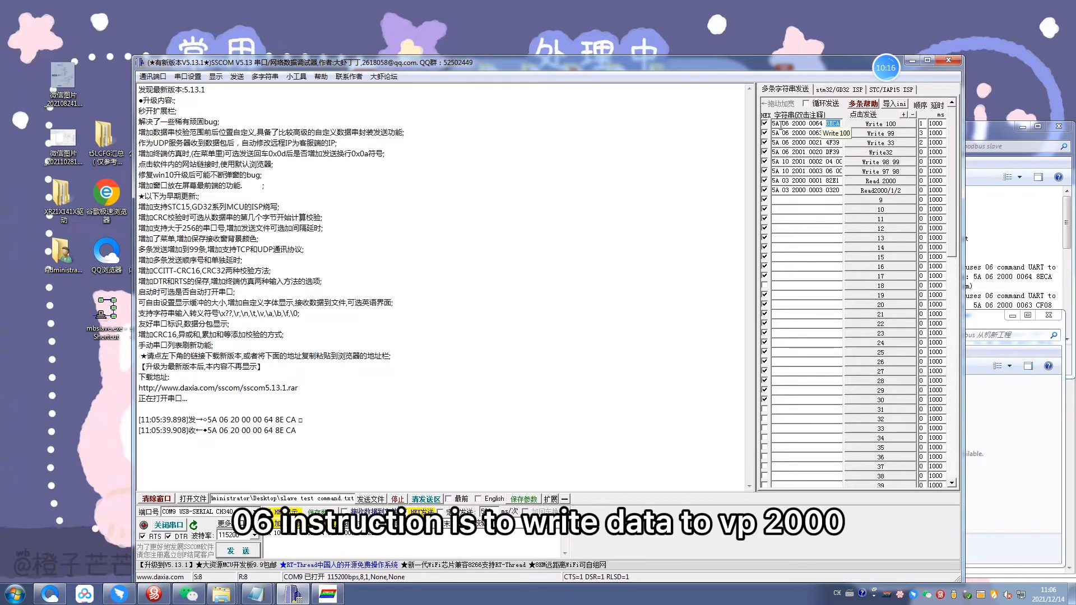
{"action": "double_click", "coordinate": [776, 123]}
{"action": "double_click", "coordinate": [787, 123]}
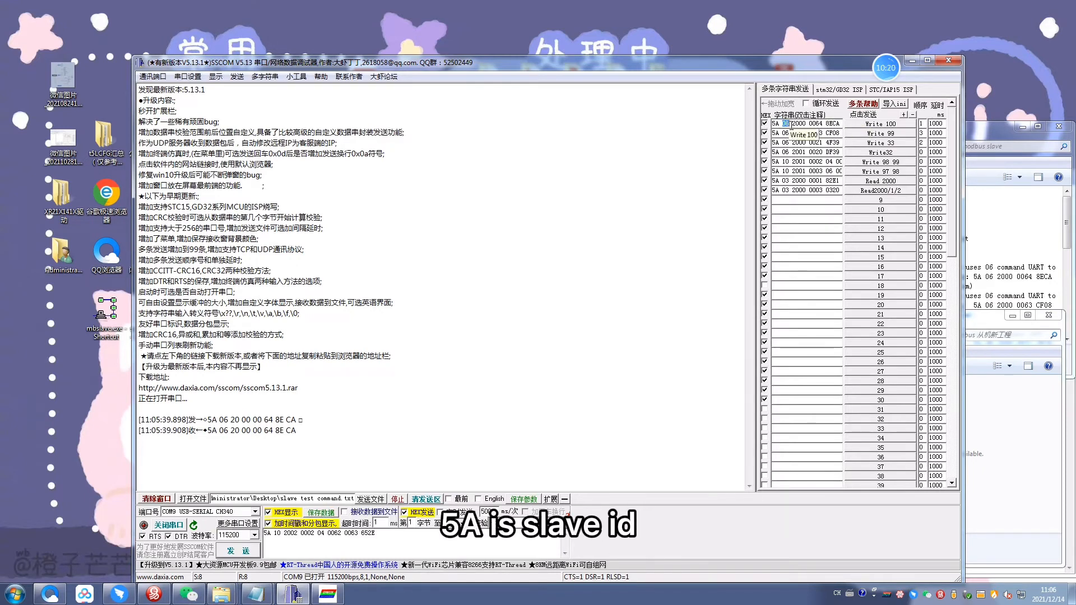
{"action": "double_click", "coordinate": [799, 123]}
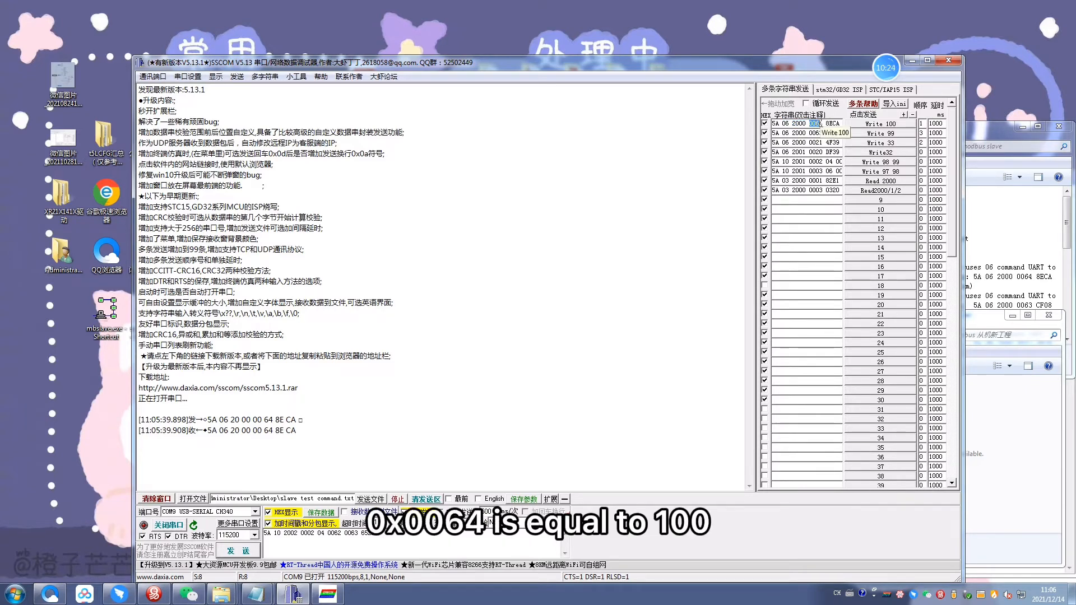
{"action": "double_click", "coordinate": [832, 123]}
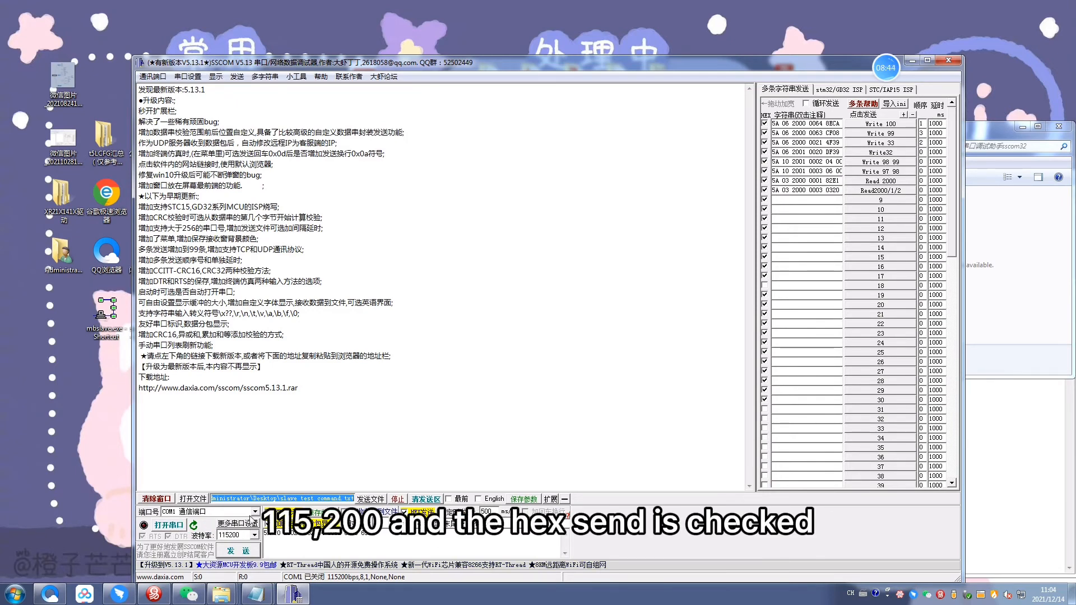
Select COM9 USB-SERIAL CH340 as the serial port
{"action": "left_click", "coordinate": [255, 511]}
{"action": "left_click", "coordinate": [240, 512]}
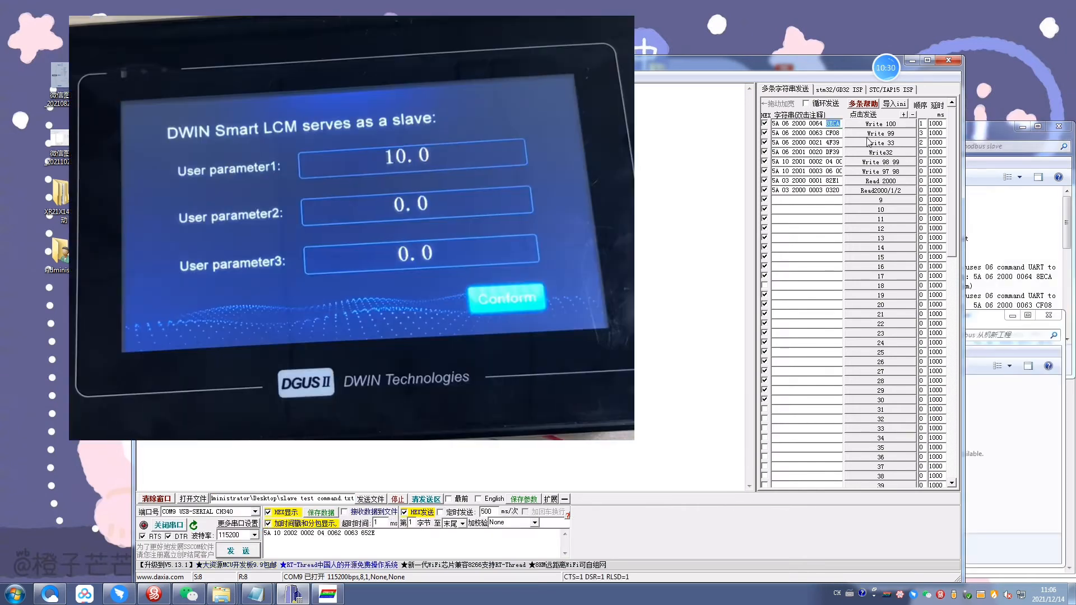
Send the 06 write commands for 99 and 33 to VP 2000 and for 32 to VP 2001
{"action": "left_click", "coordinate": [884, 135]}
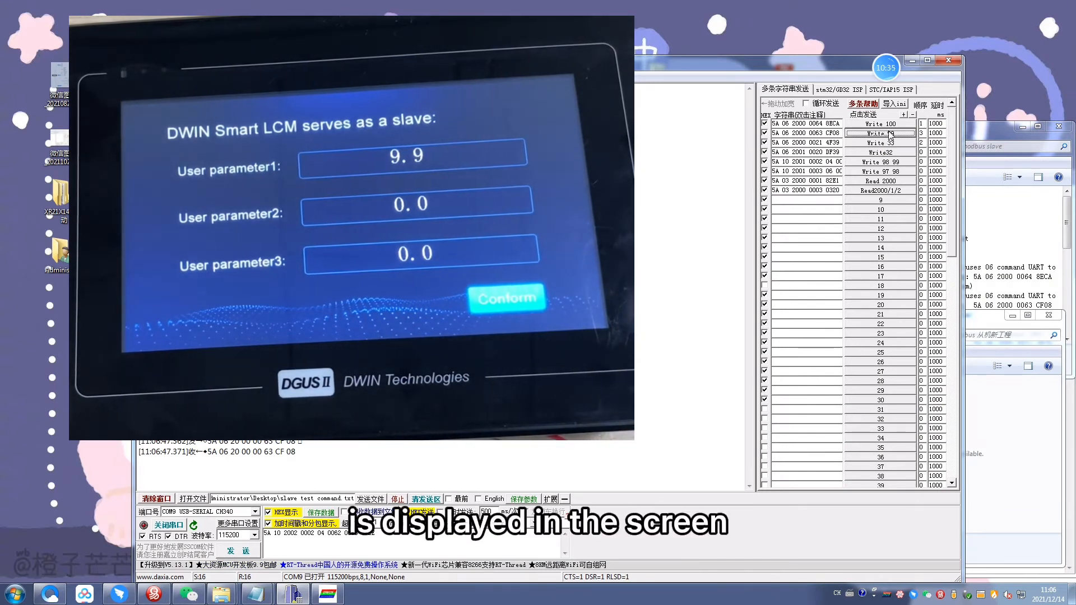
{"action": "left_click", "coordinate": [902, 143]}
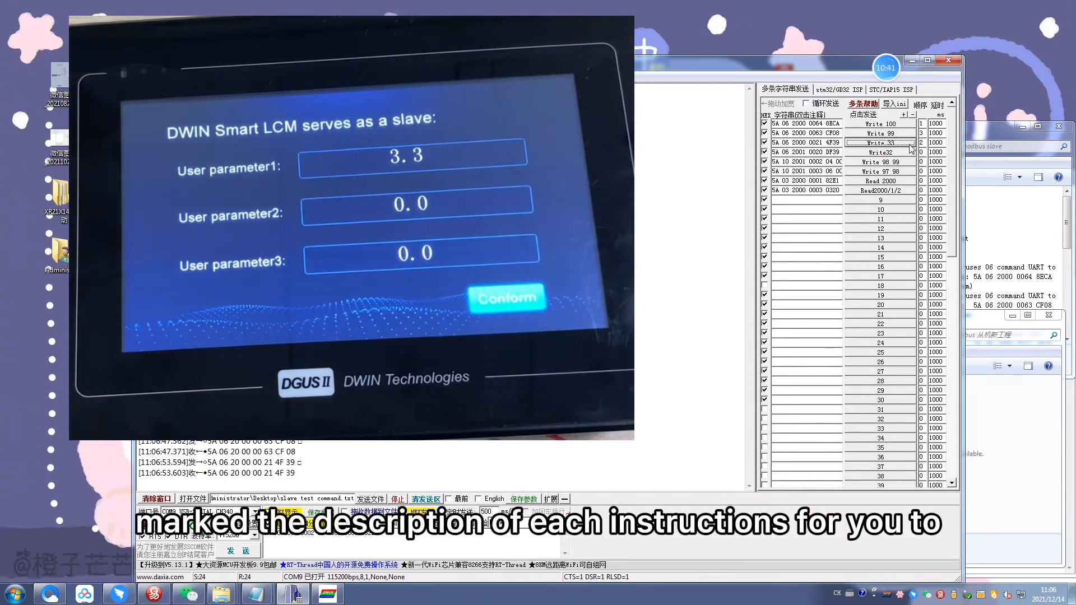
{"action": "left_click", "coordinate": [904, 152]}
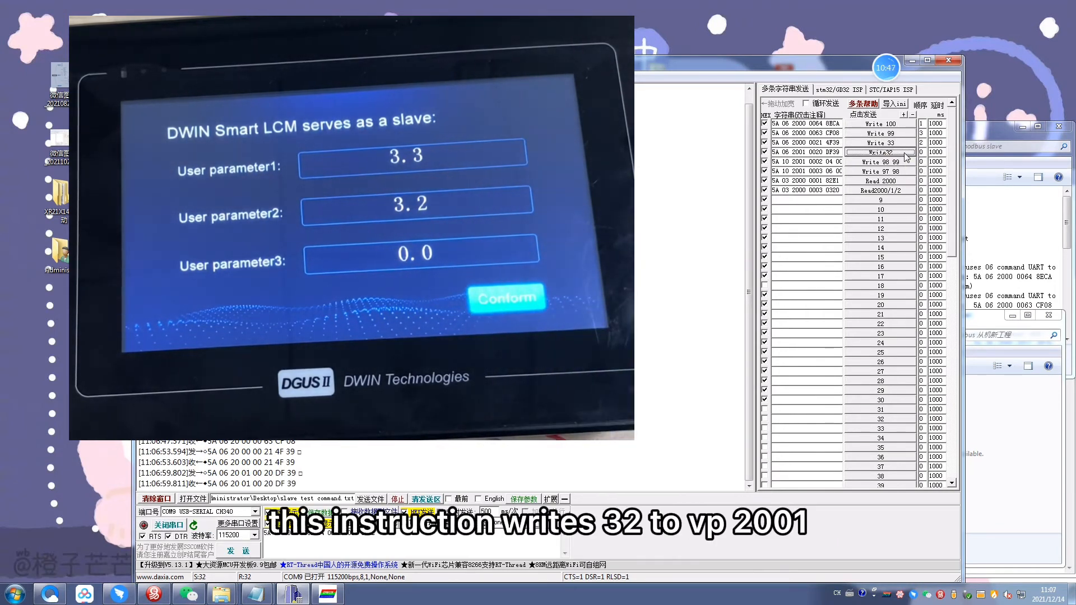
Send the 10 write commands for 98 and 99 to VP 2001 and 2002, and for 97, 98 and 99 to VP 2001 to 2003
{"action": "left_click", "coordinate": [899, 162]}
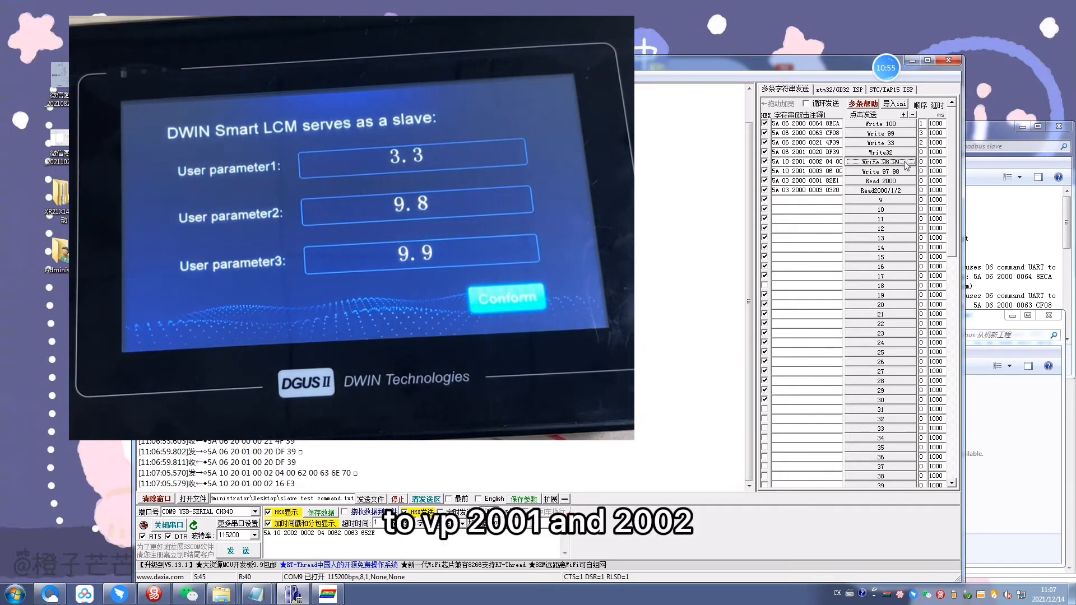
{"action": "left_click", "coordinate": [899, 173]}
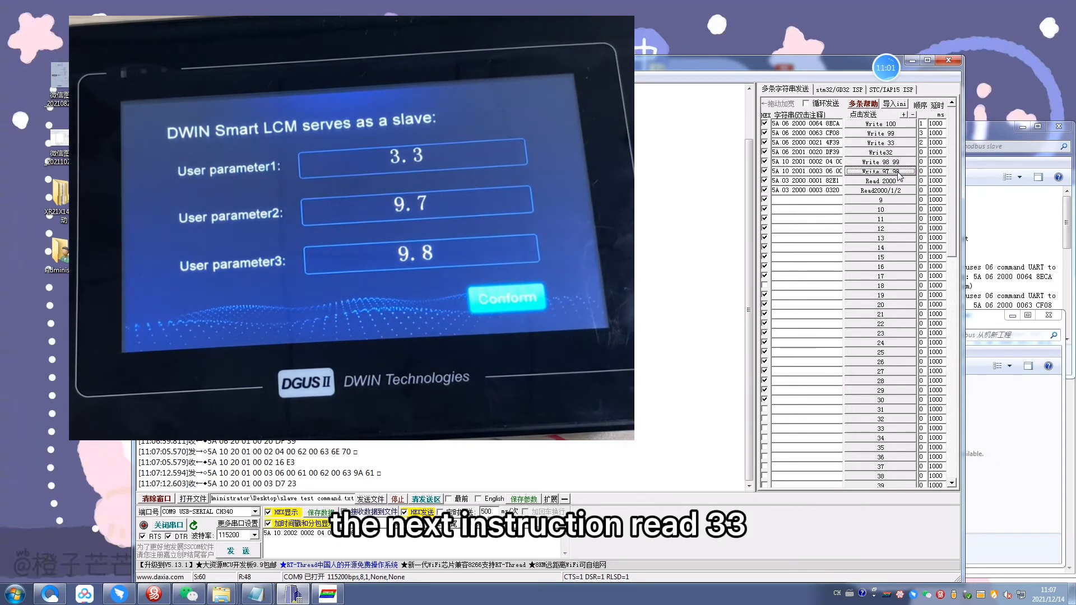
Send the Read 2000 command and inspect the data byte in the screen's response
{"action": "left_click", "coordinate": [895, 182]}
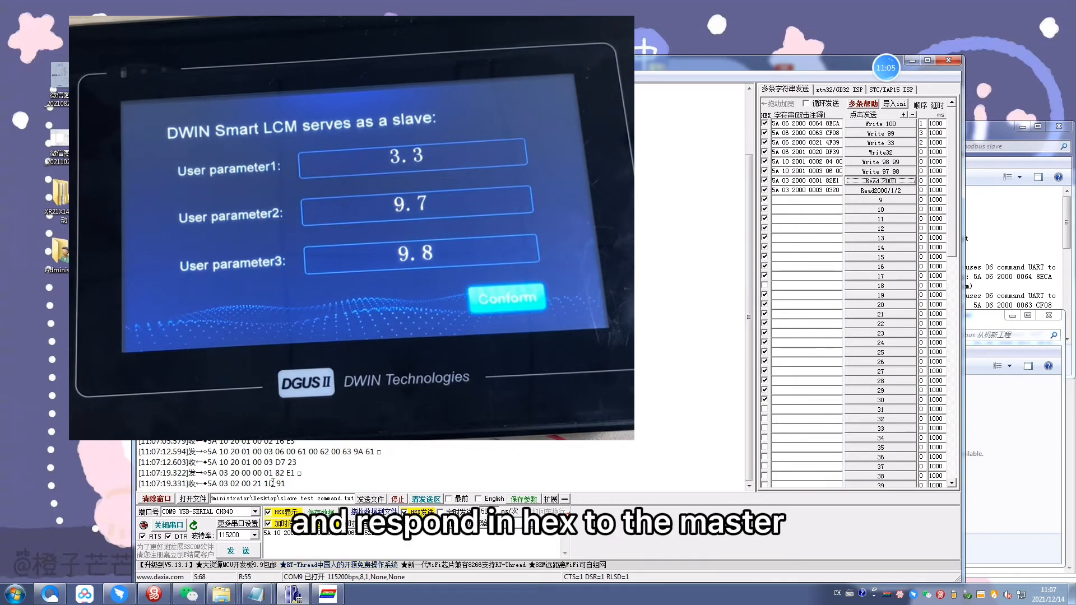
{"action": "double_click", "coordinate": [256, 483]}
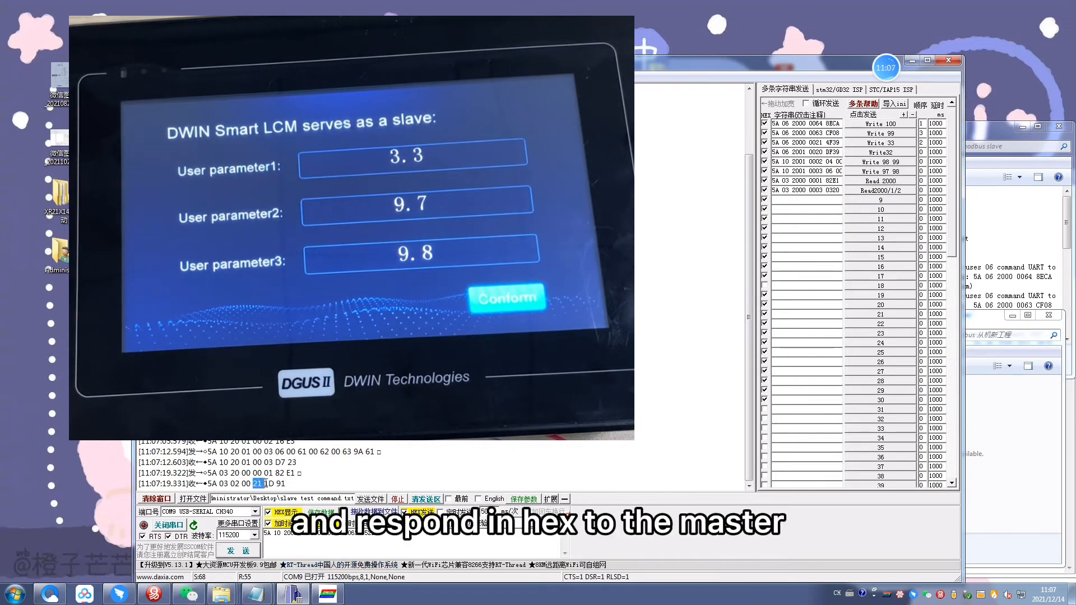
Send the Read2000/1/2 command and compare each data byte in the response with the three user parameters on the screen
{"action": "left_click", "coordinate": [898, 191]}
{"action": "left_click_drag", "start_coordinate": [254, 481], "coordinate": [261, 482]}
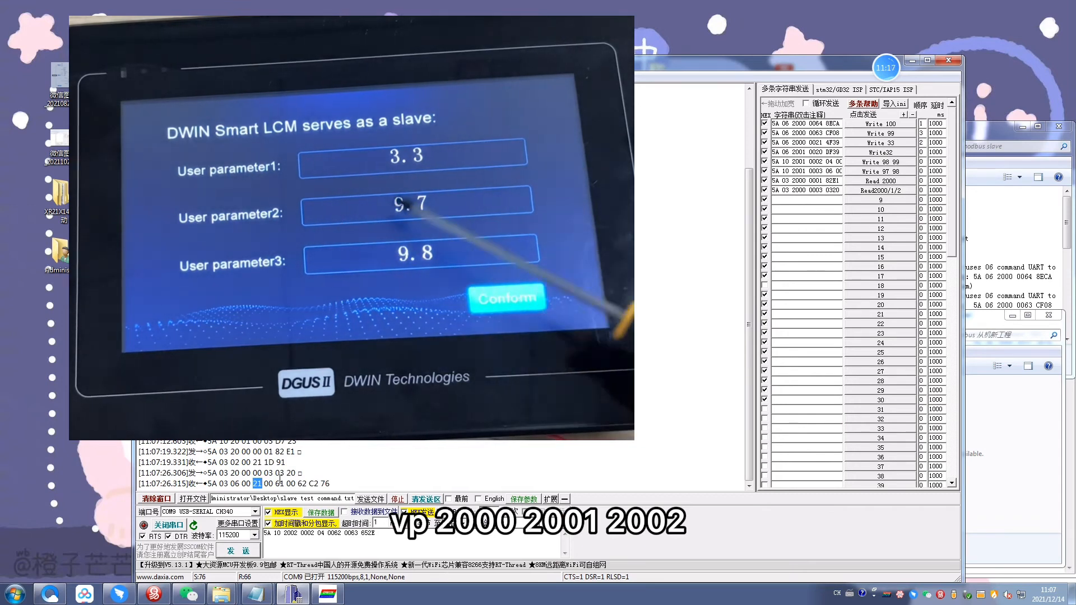
{"action": "left_click", "coordinate": [276, 480]}
{"action": "left_click_drag", "start_coordinate": [276, 480], "coordinate": [284, 482]}
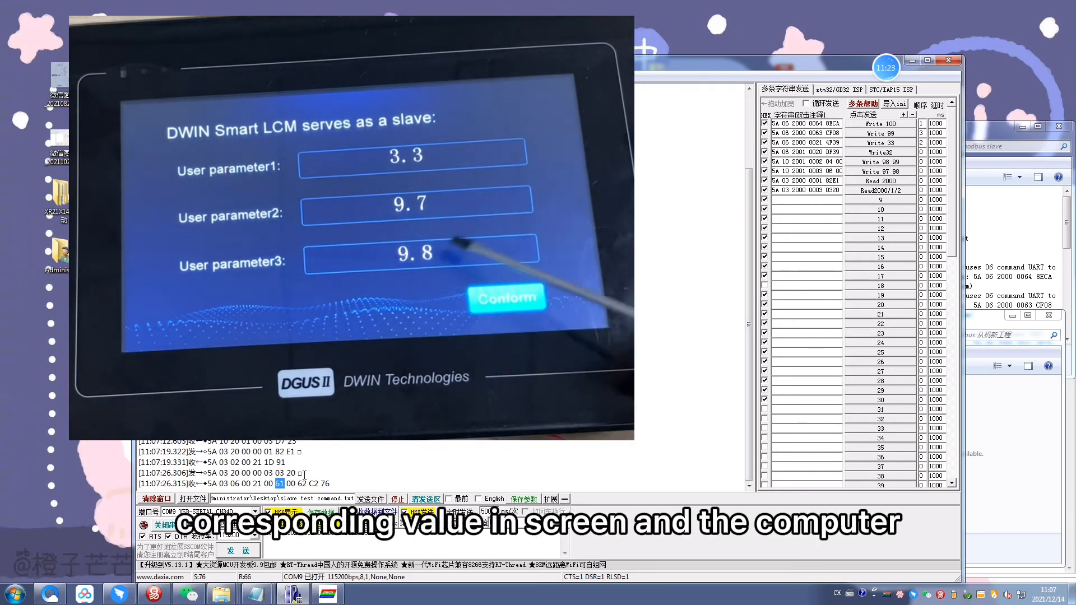
{"action": "left_click_drag", "start_coordinate": [297, 483], "coordinate": [307, 484]}
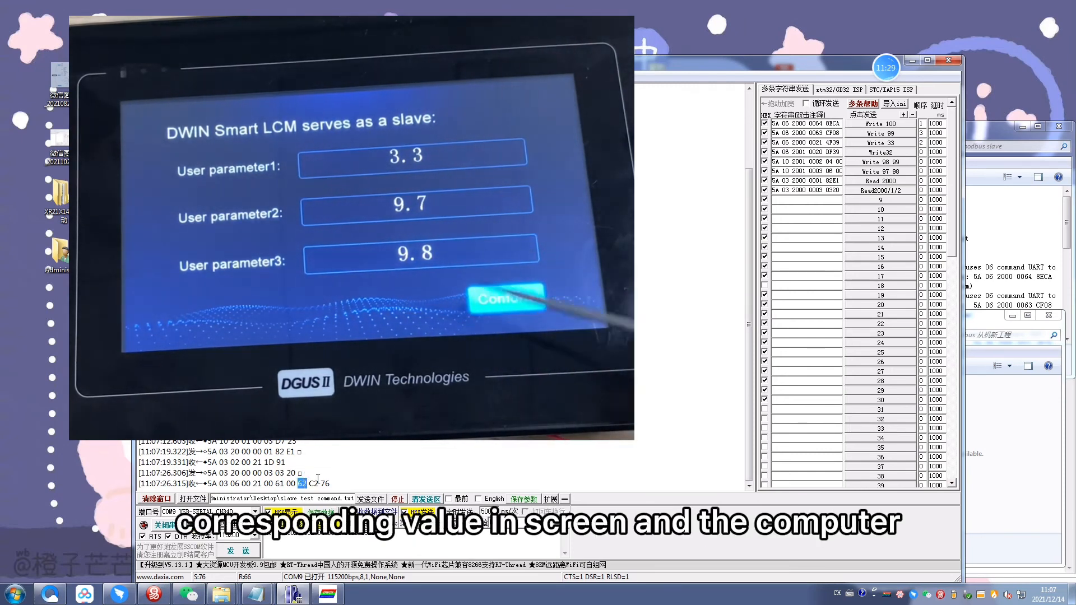